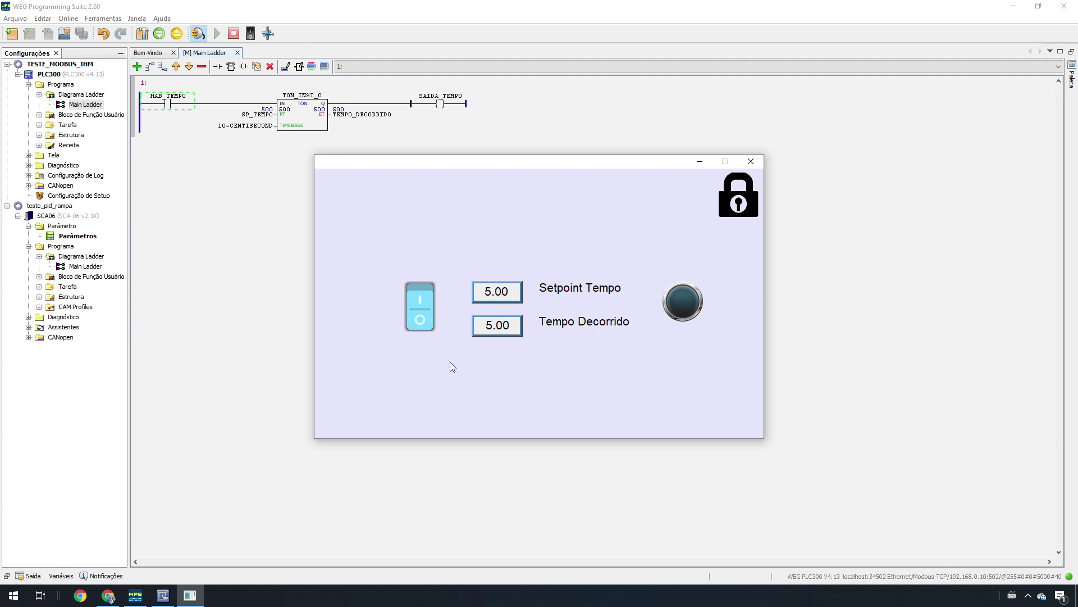
Step: Turn the HAB_TEMPO switch on so Tempo Decorrido counts up toward the 5.00 setpoint
left_click(412, 308)
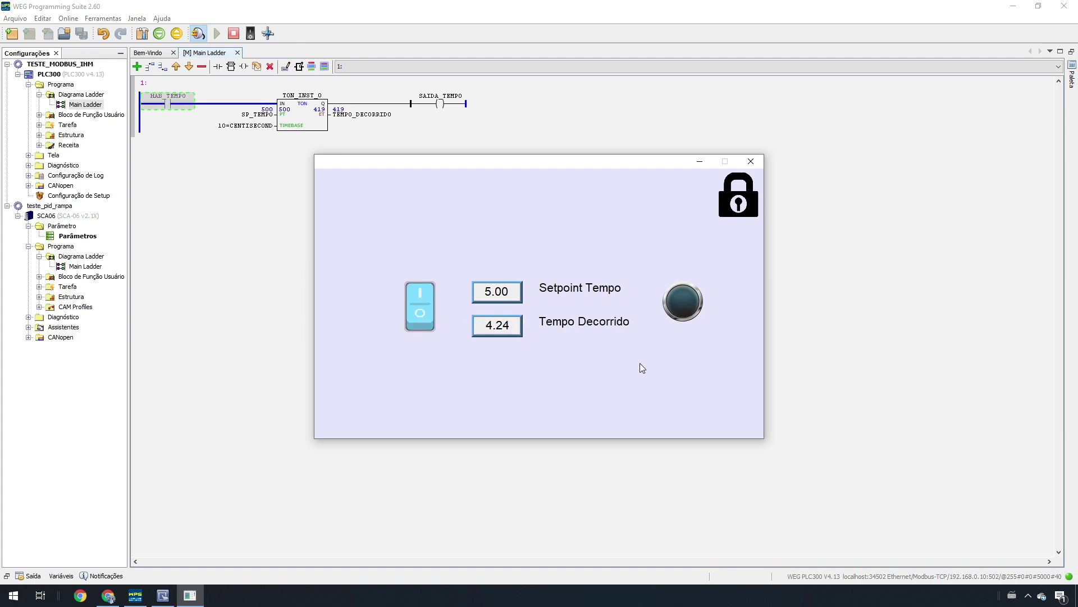
left_click(508, 291)
left_click(598, 303)
left_click(514, 300)
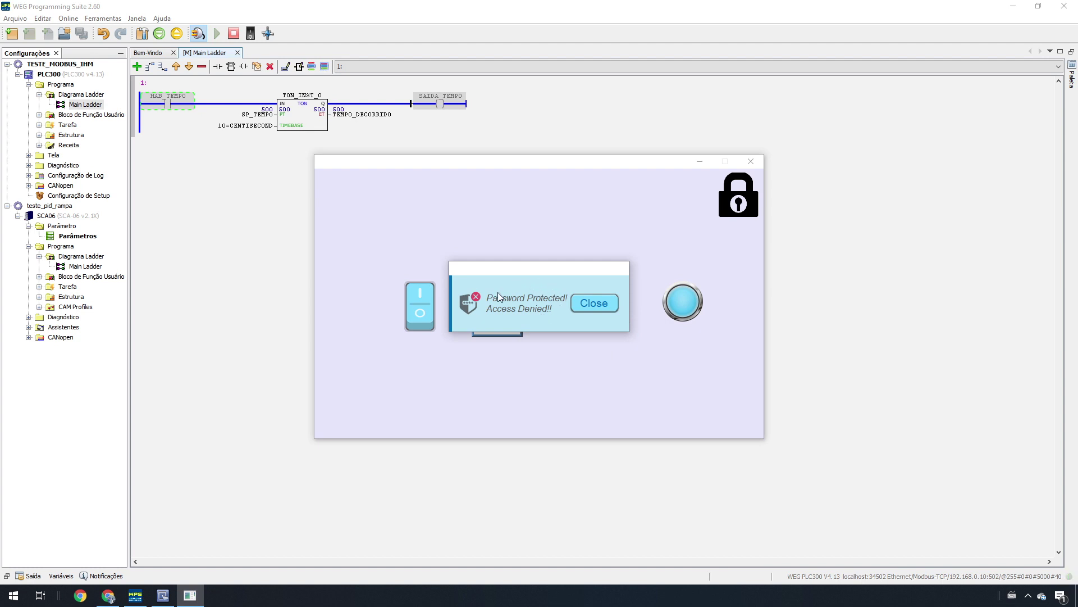
left_click(592, 304)
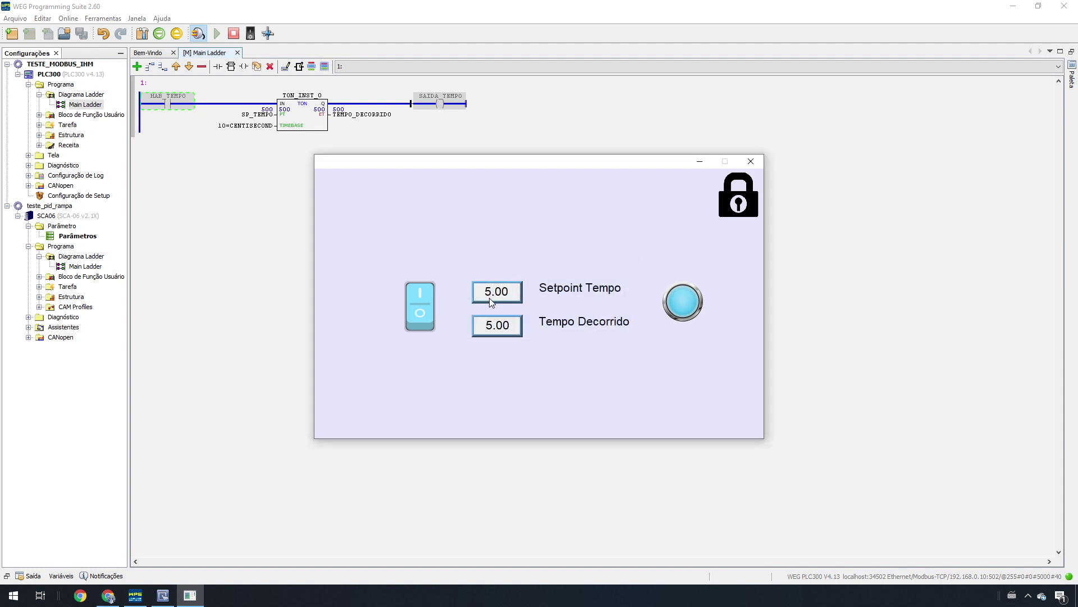
left_click(745, 201)
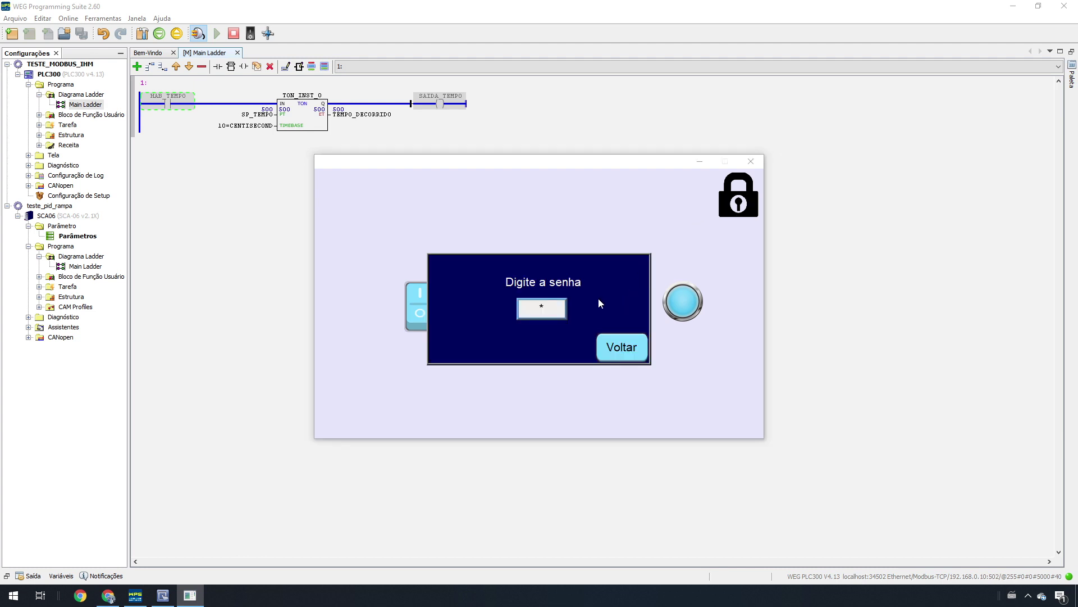
Step: Key the password into the keypad to unlock the HMI, then return to the main screen with Voltar
left_click(558, 314)
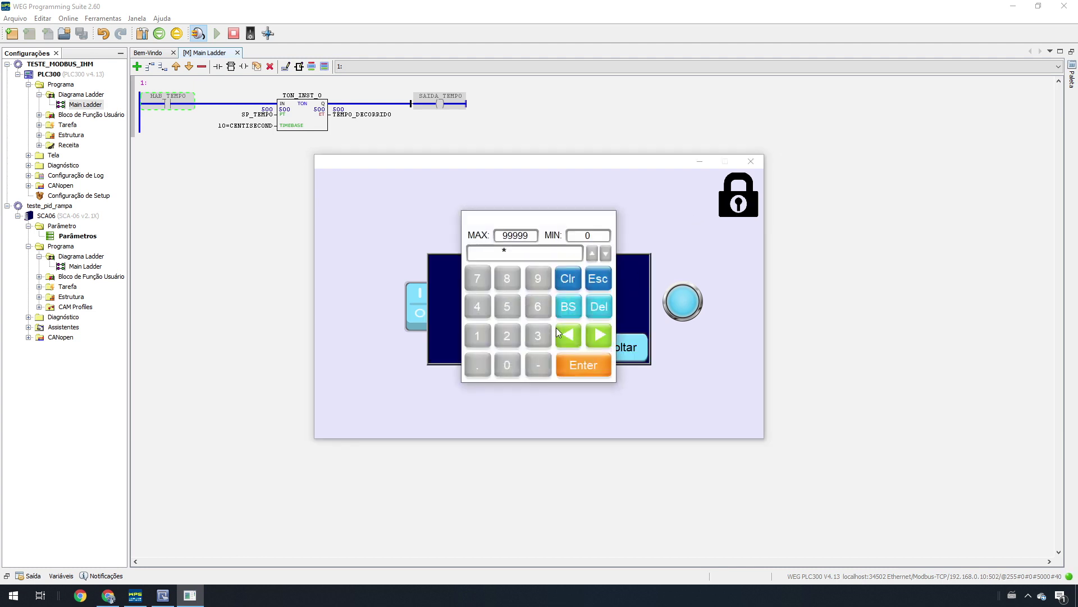
left_click(507, 336)
left_click(477, 338)
left_click(595, 367)
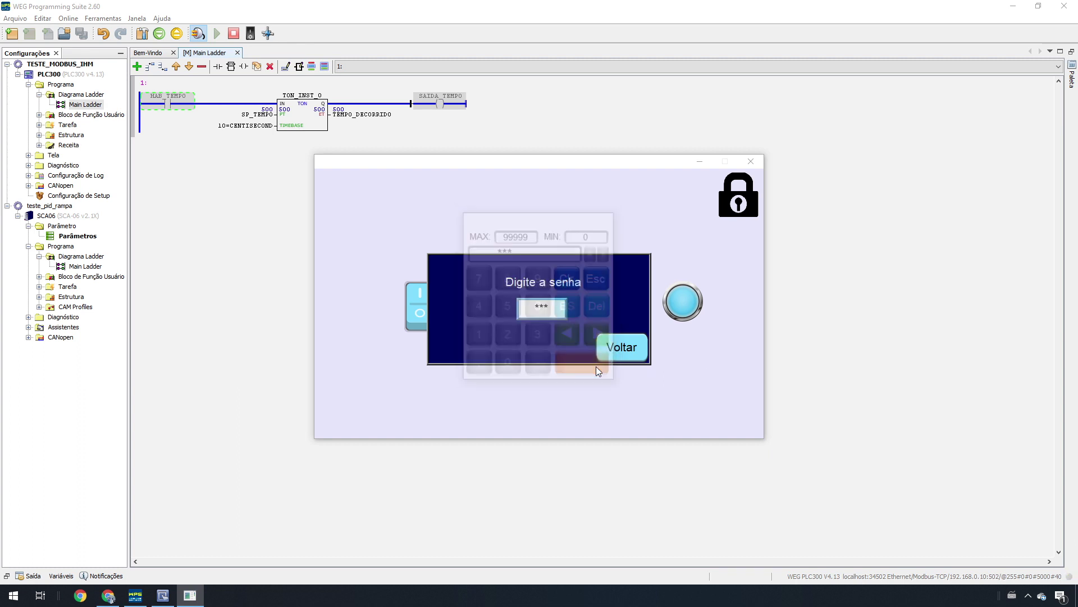
left_click(620, 348)
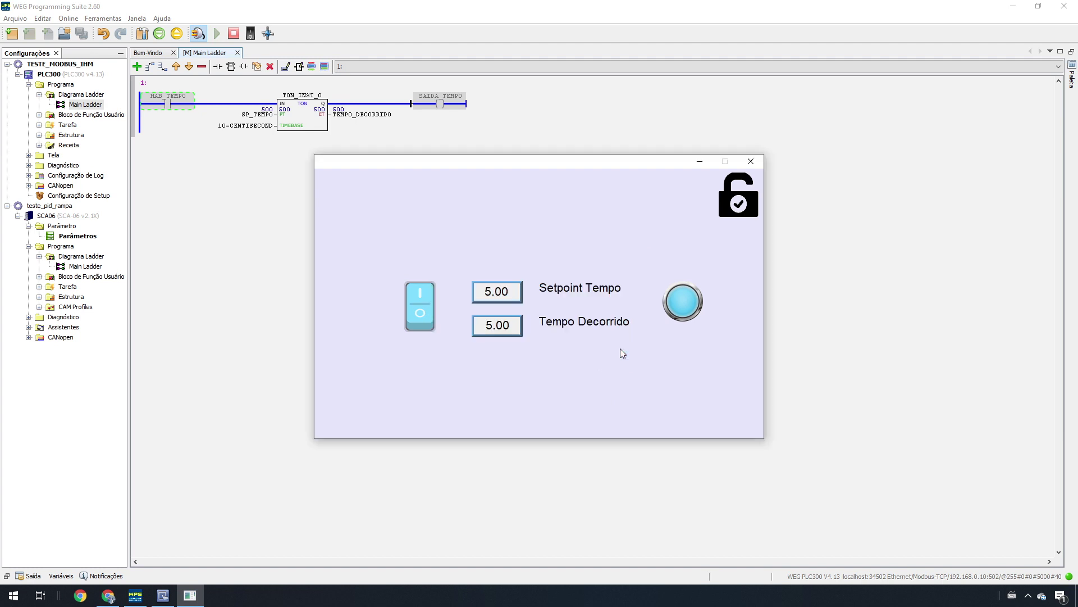
Step: Change Setpoint Tempo to 3.00, then switch HAB_TEMPO off and back on to restart the timer
left_click(508, 291)
left_click(540, 336)
left_click(575, 366)
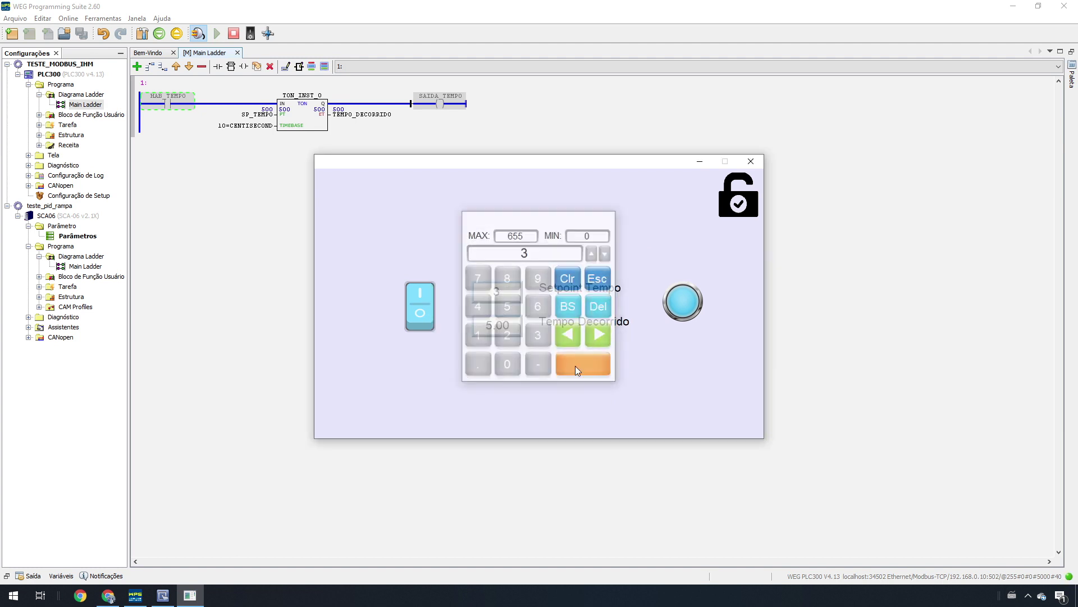
left_click(424, 312)
left_click(433, 321)
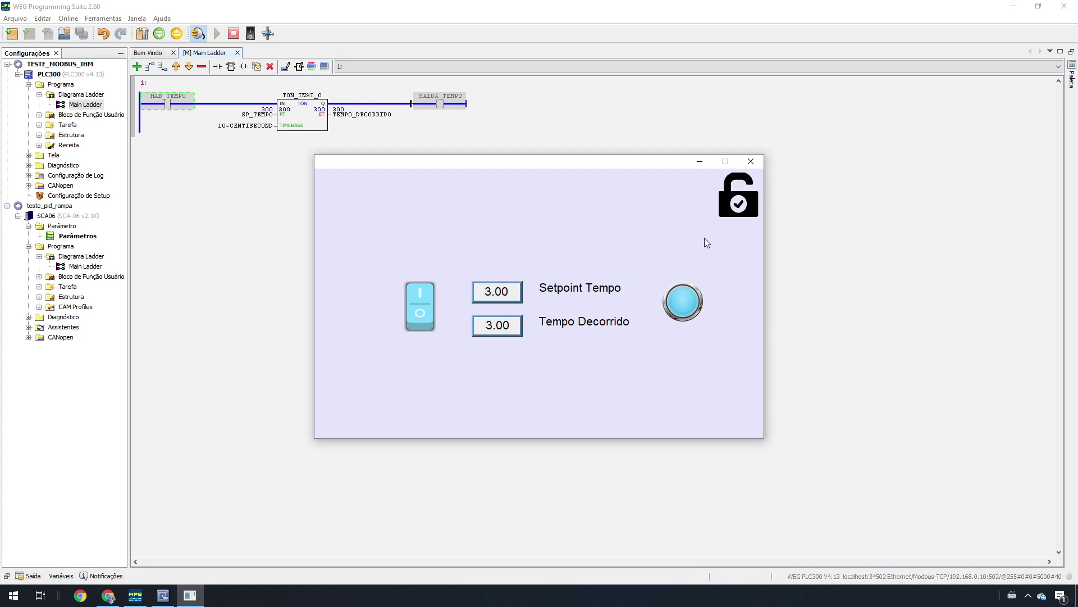
Step: Lock the HMI again by submitting an entry in the password prompt
left_click(744, 206)
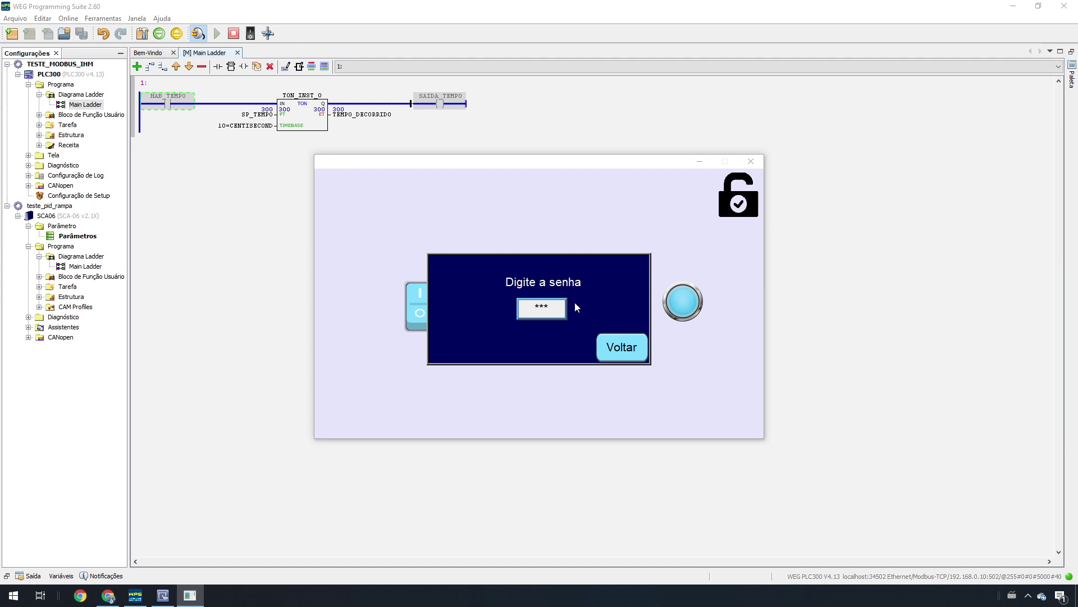
left_click(553, 307)
left_click(584, 365)
Step: Re-enter the correct password on the keypad to unlock the HMI and close the prompt with Voltar
left_click(538, 314)
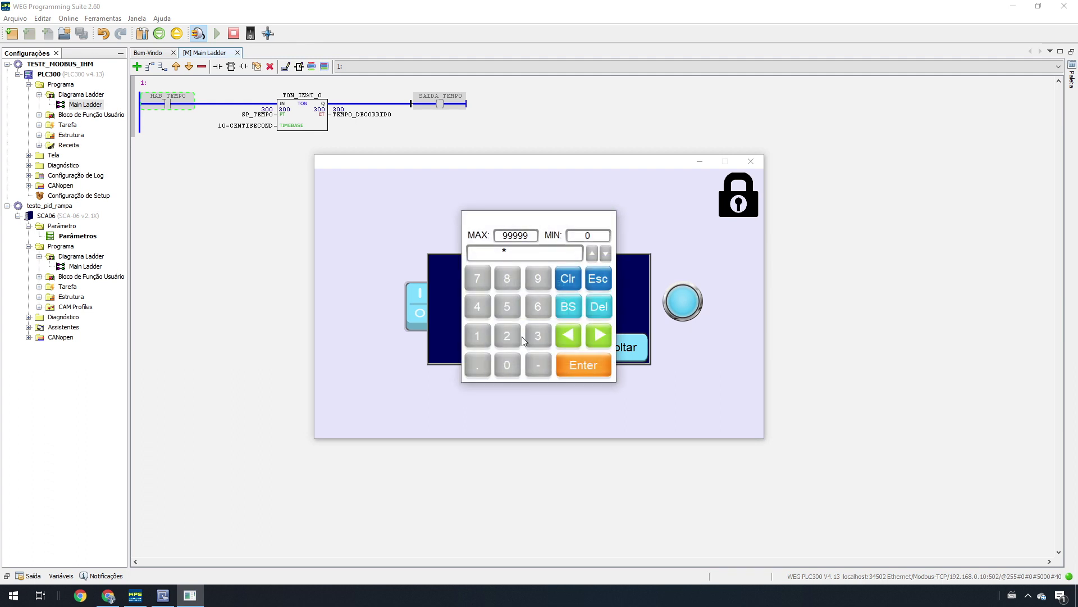
left_click(508, 335)
left_click(477, 336)
left_click(579, 371)
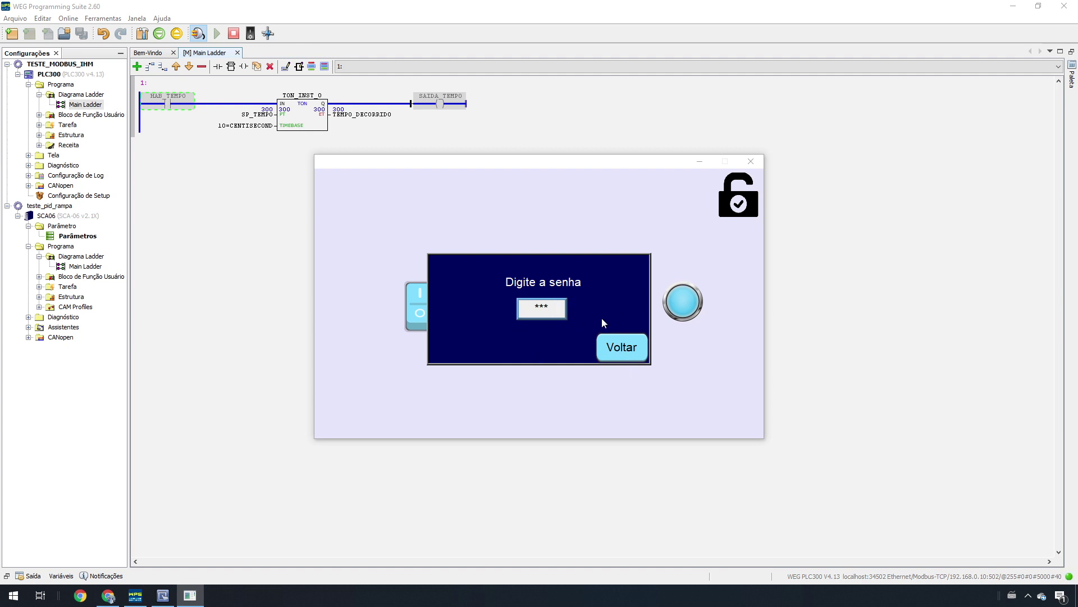
left_click(633, 352)
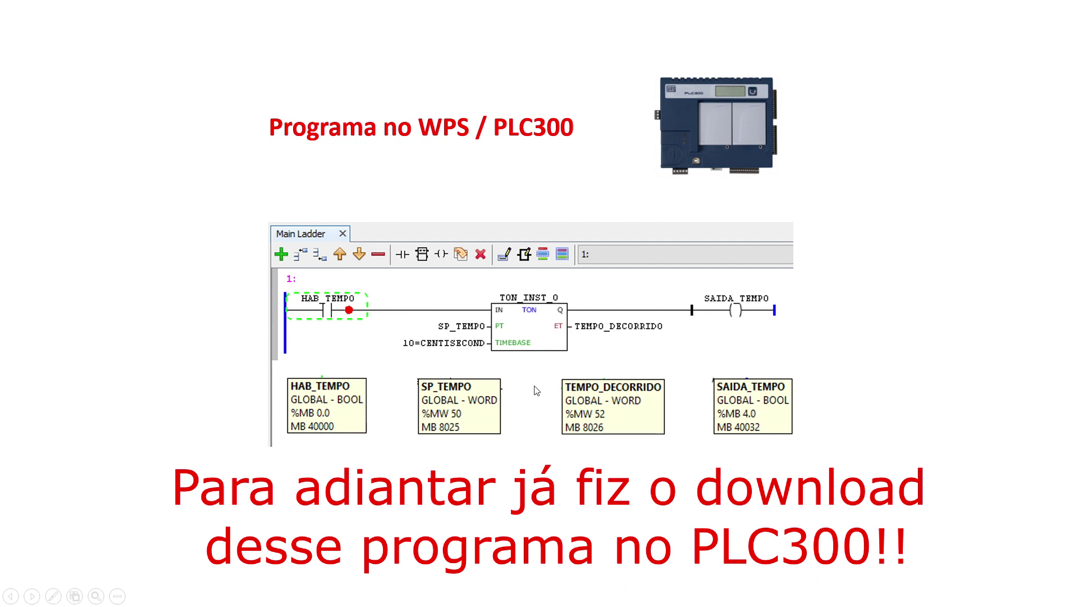
Step: Advance the ladder-program slide to show the PLC300 download caption
left_click(563, 382)
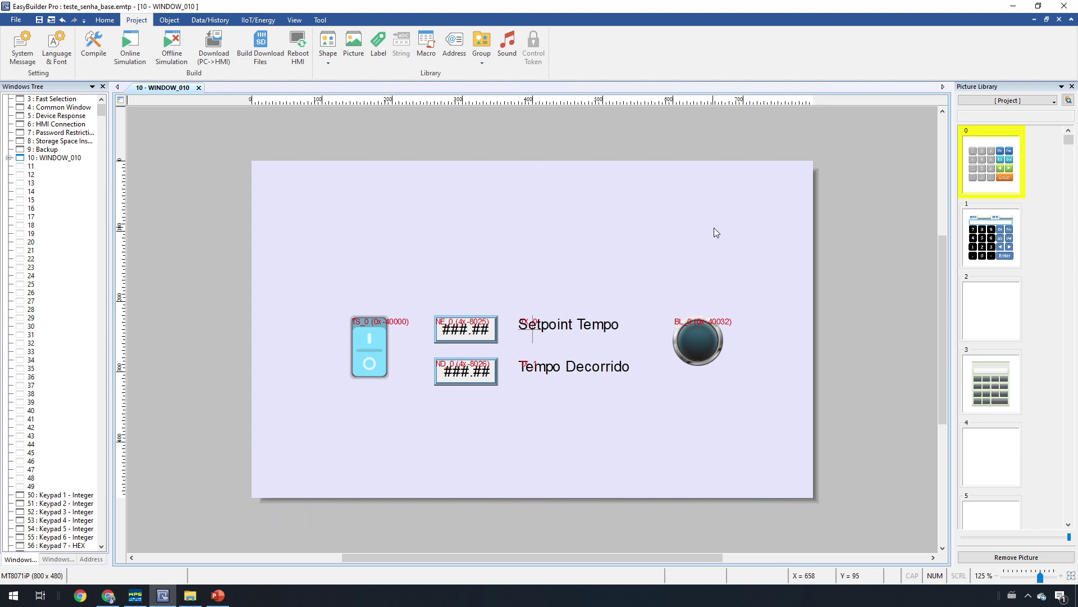
Step: Bring up System Parameter Settings from the Home ribbon and show its Security password table
left_click(104, 19)
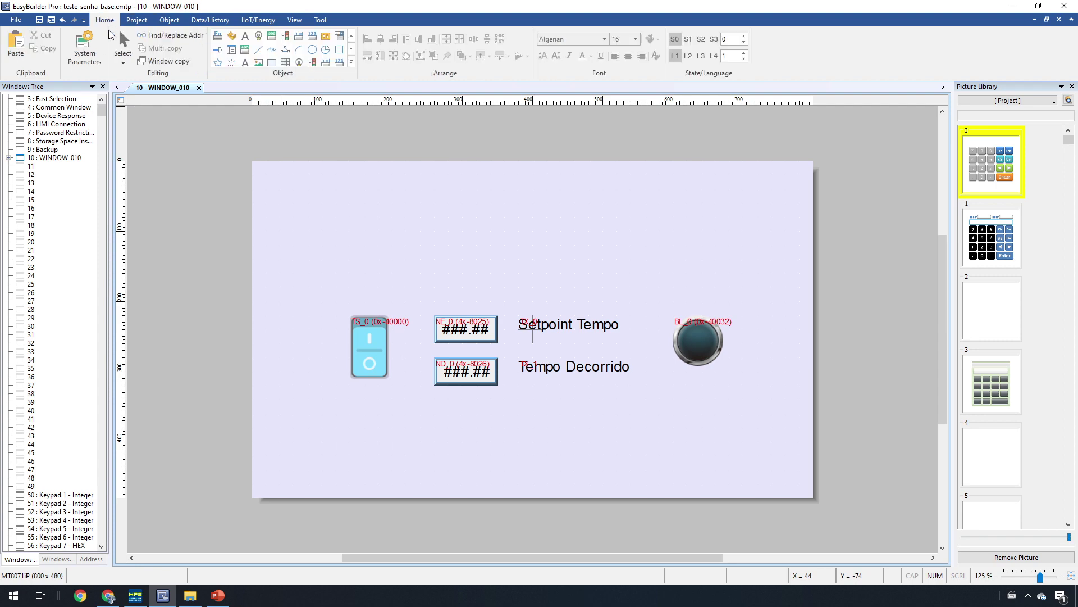
left_click(75, 68)
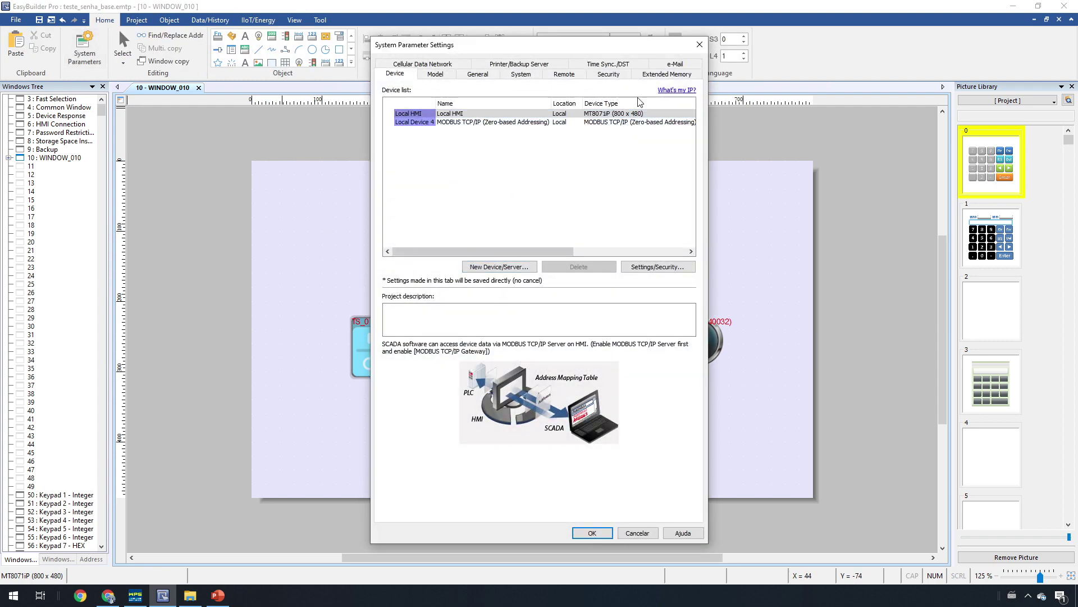
left_click(619, 79)
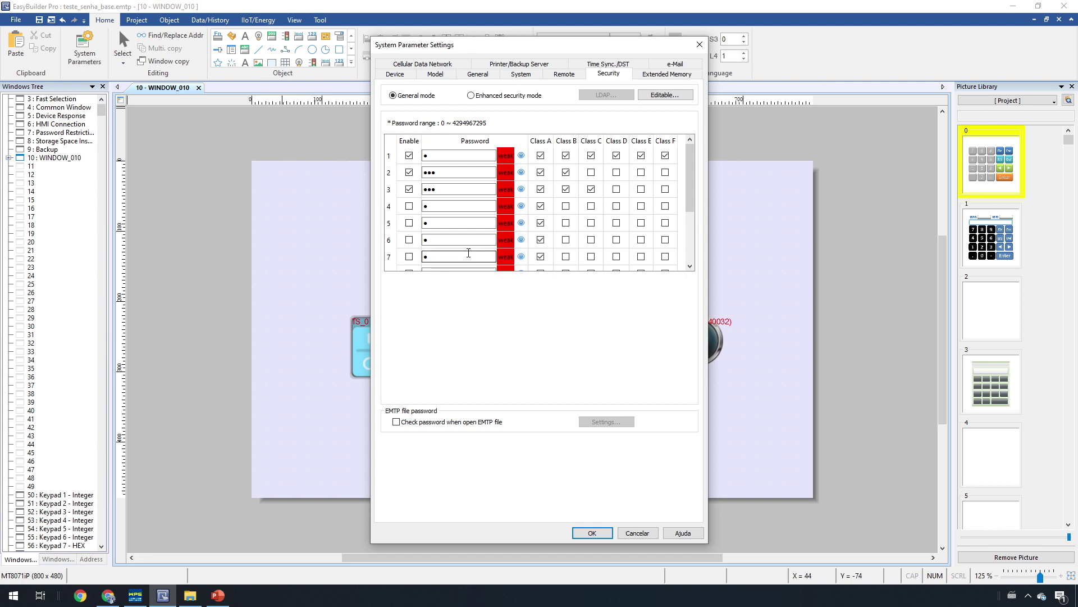
Step: Disable the second password, reveal the first, restrict it to Class A only, and save the settings
left_click(409, 171)
left_click(521, 157)
left_click(566, 155)
left_click(591, 155)
left_click(616, 156)
left_click(641, 156)
left_click(666, 156)
left_click(592, 533)
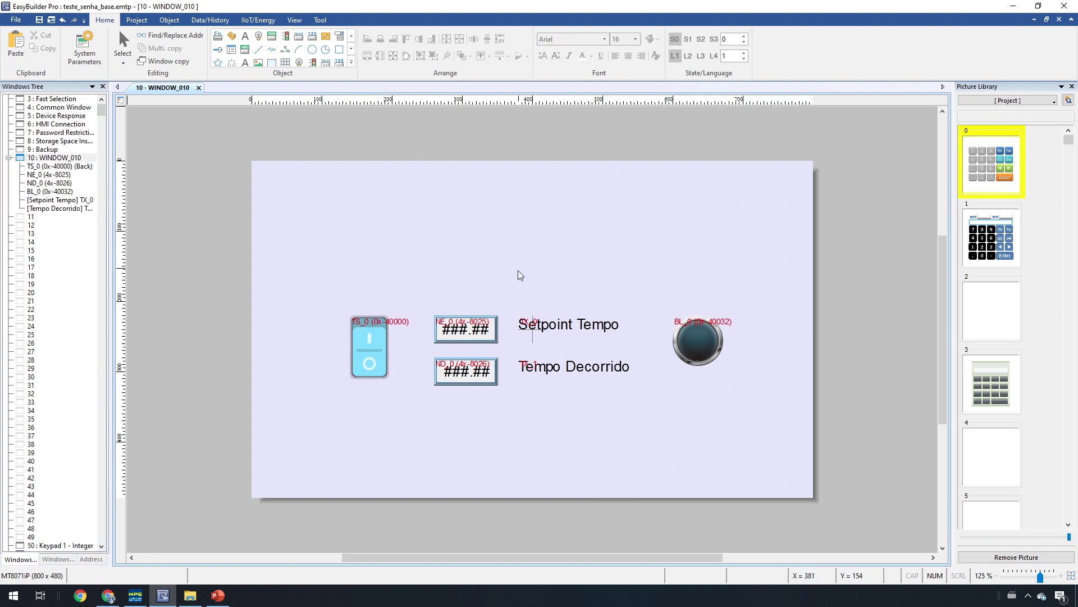
Step: Select the NE_0 Setpoint Tempo entry on WINDOW_010 and bring up its context menu
left_click(473, 326)
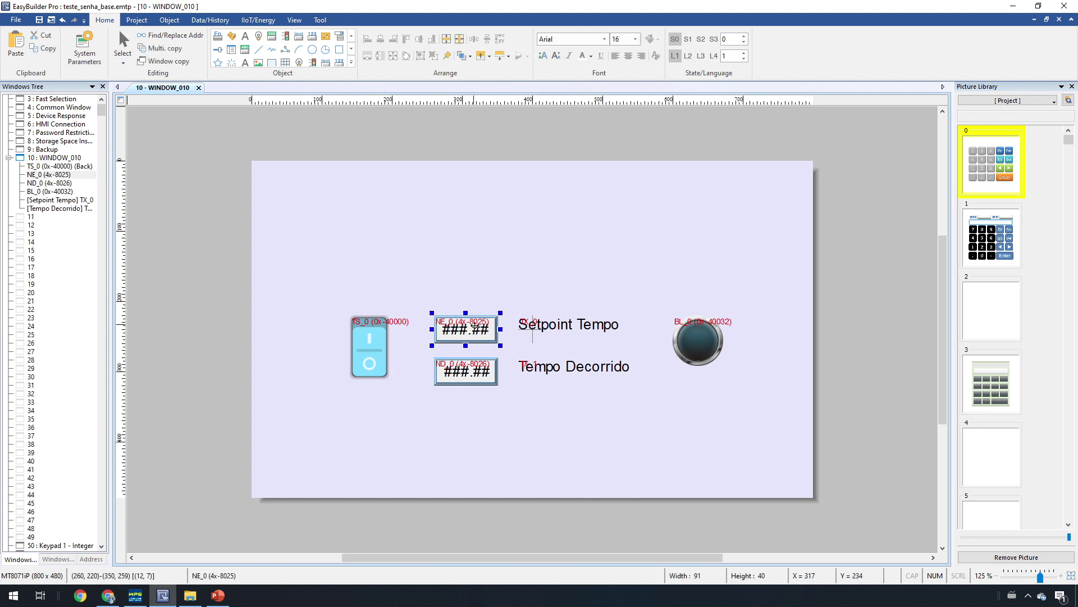
left_click(392, 344)
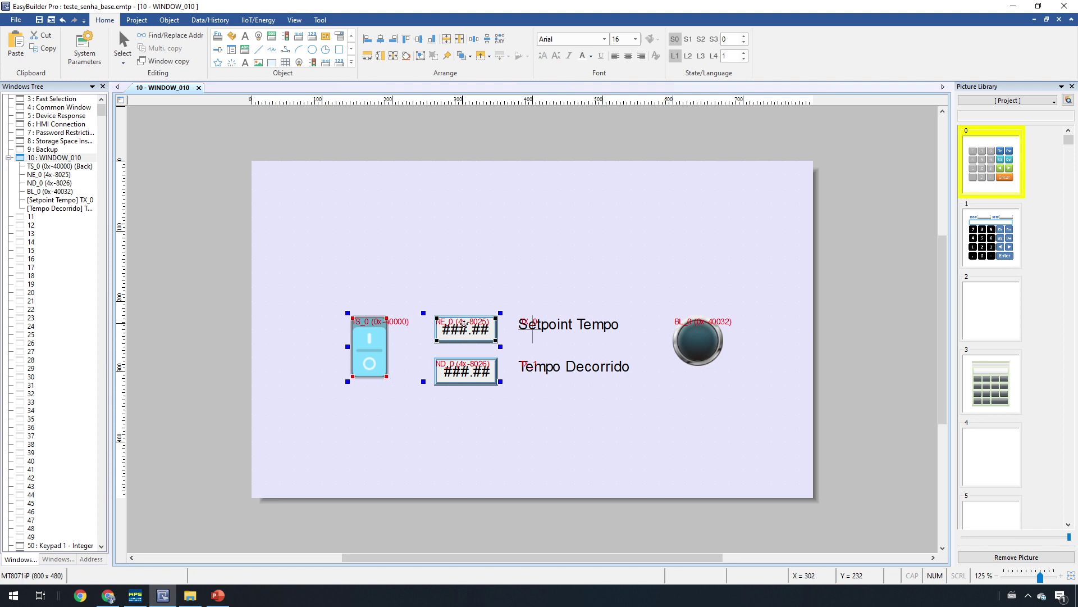
left_click(475, 333)
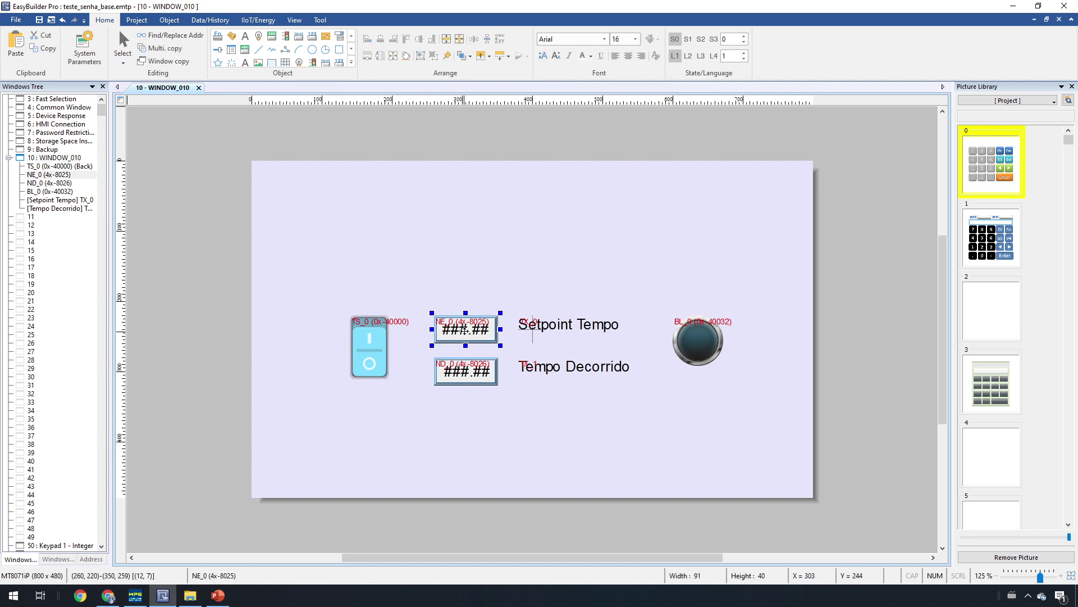
right_click(464, 330)
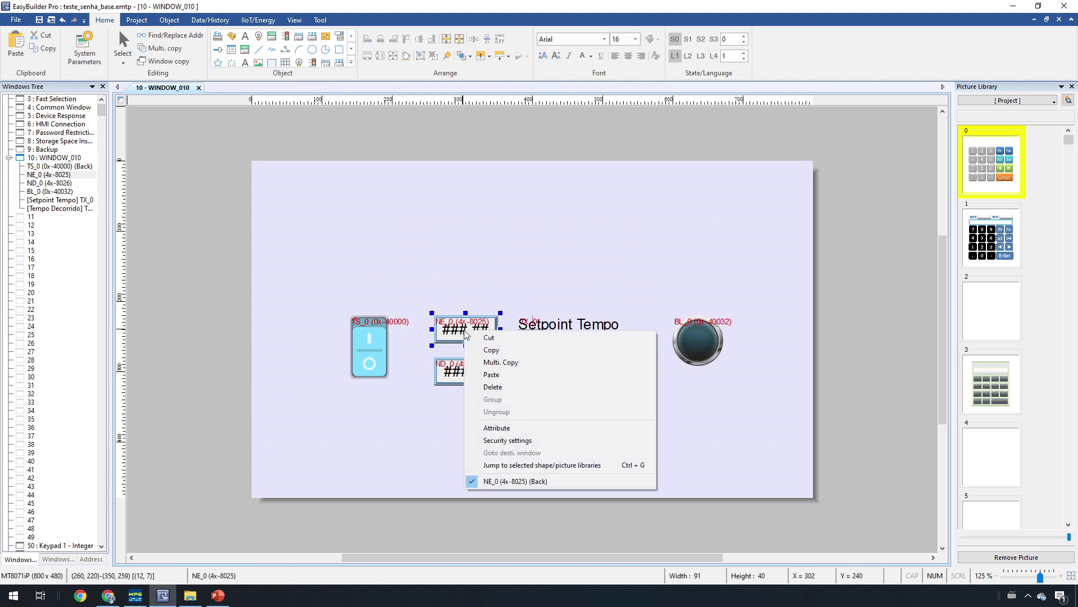
Step: In NE_0's Security settings, set Object class to Class : A and apply
left_click(524, 440)
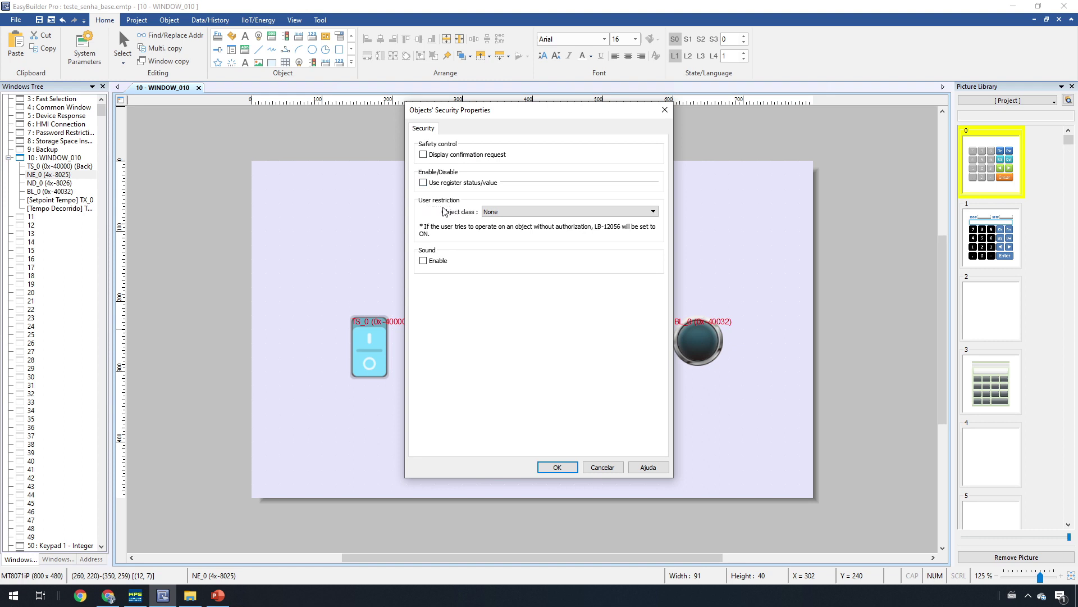
left_click(488, 211)
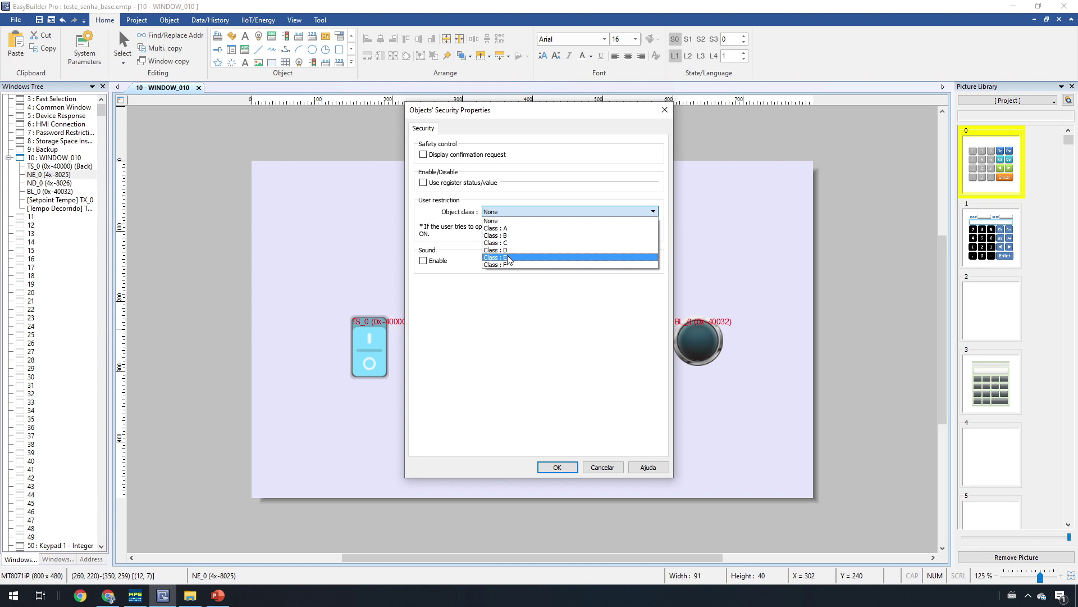
left_click(512, 229)
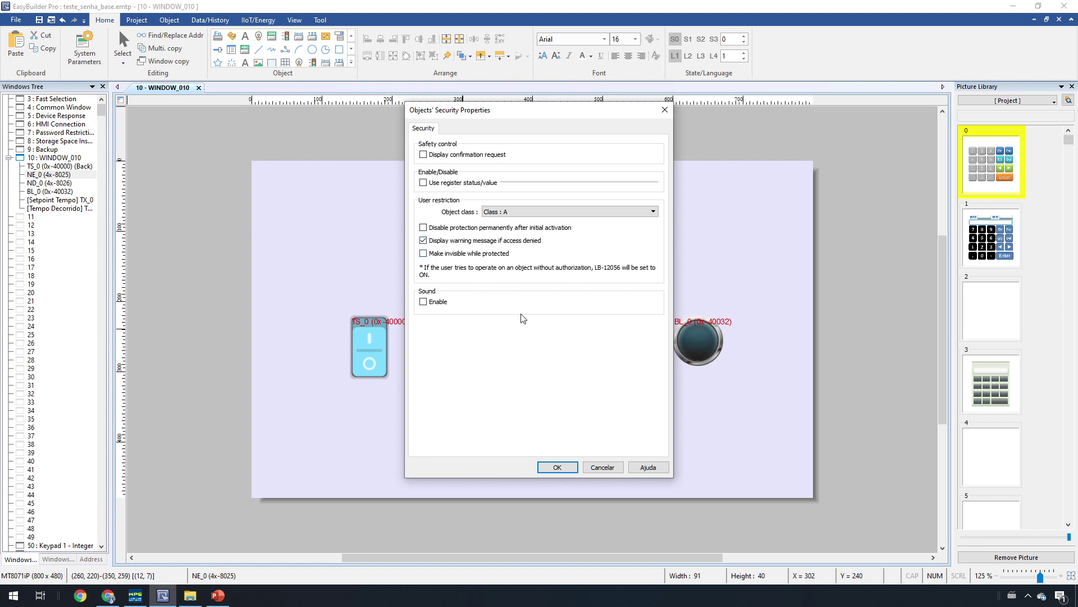
left_click(565, 469)
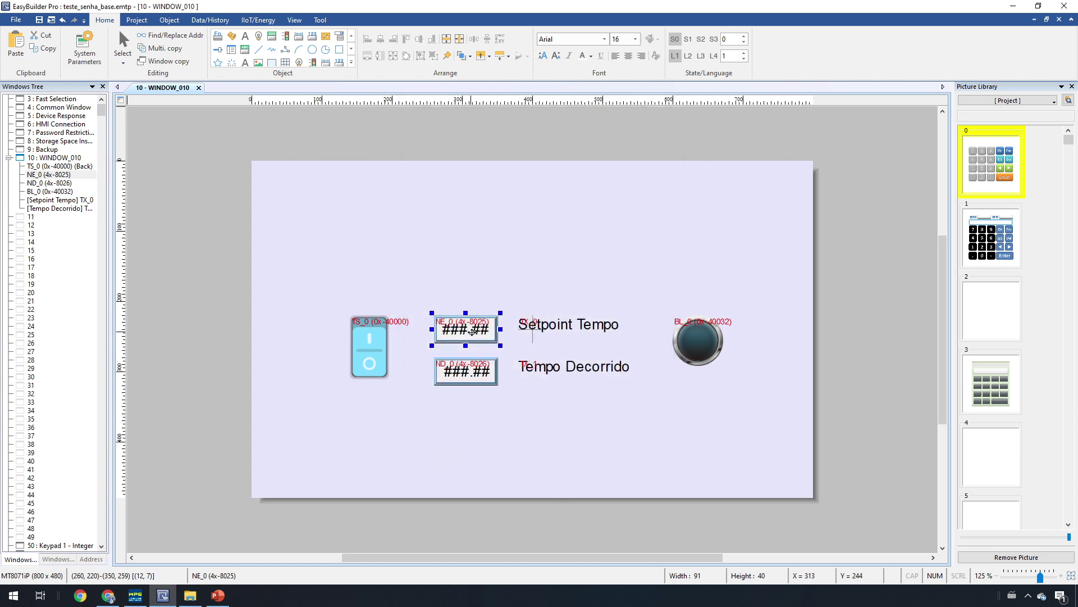
Step: In NE_0's properties Security tab, confirm Class A with the access-denied warning and save
double_click(477, 332)
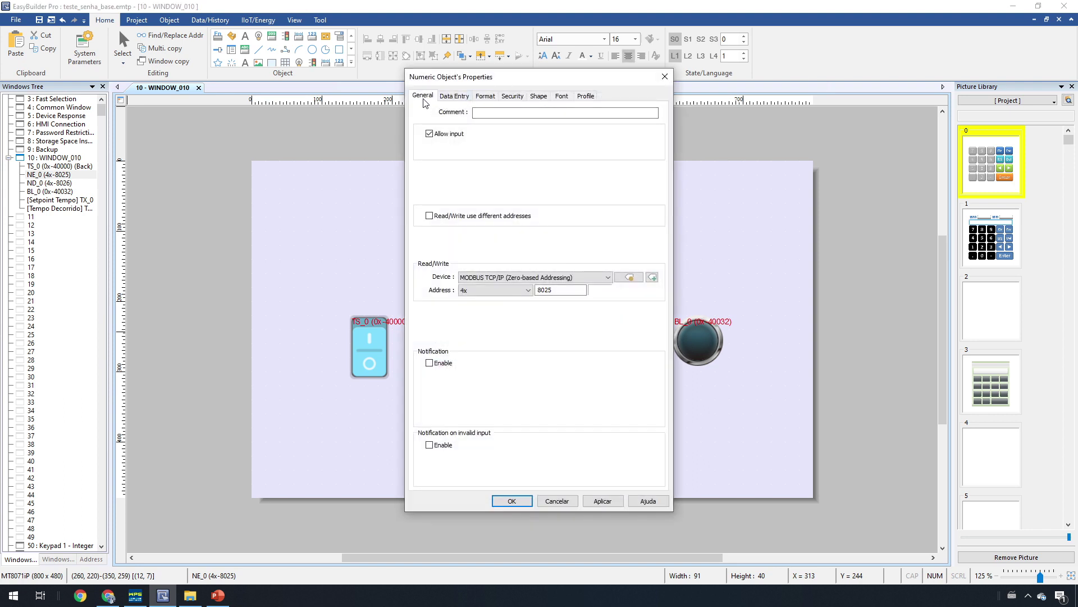
left_click(514, 96)
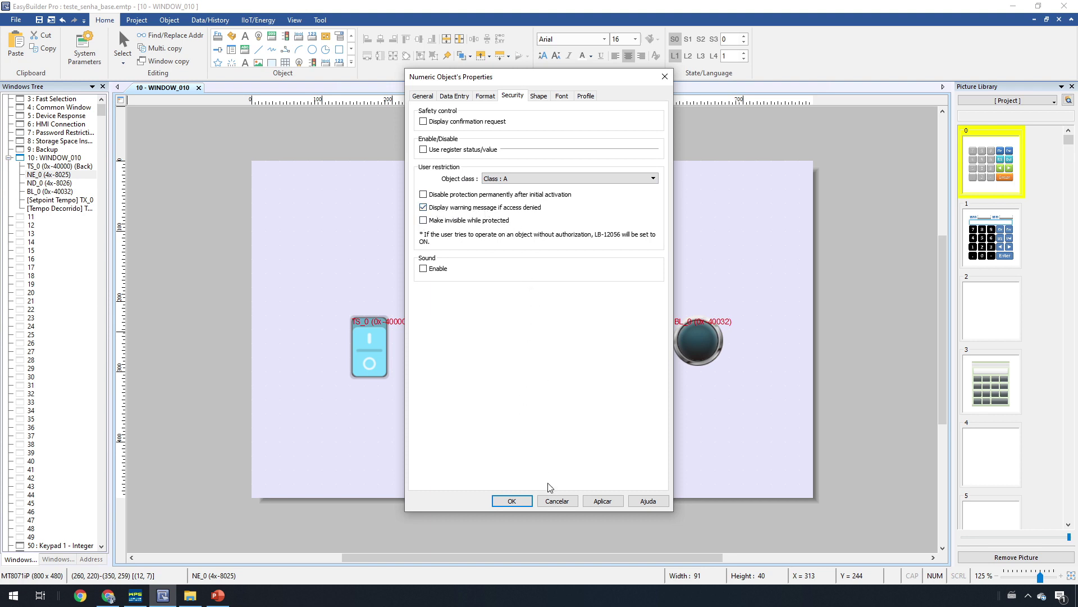
left_click(509, 501)
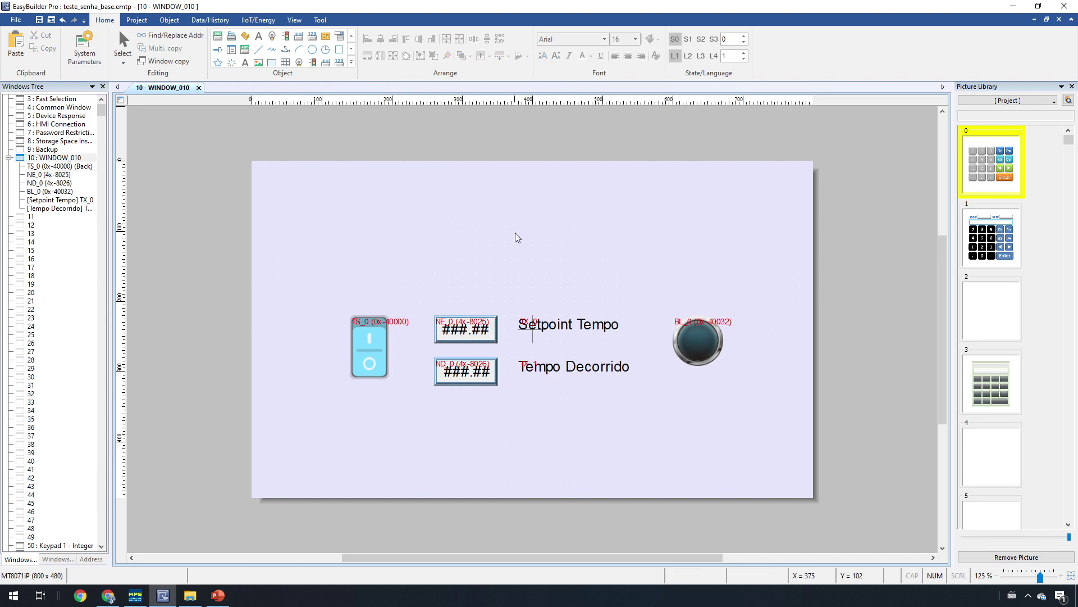
Step: Add a Numeric input object from the gallery reading and writing Local HMI address LW 0
left_click(351, 63)
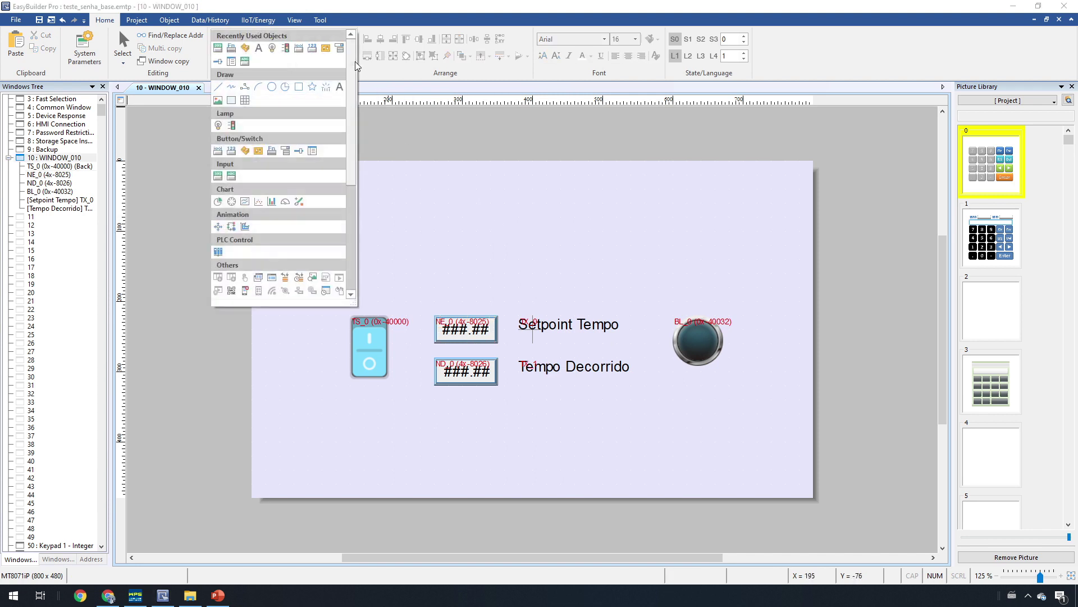
left_click(218, 177)
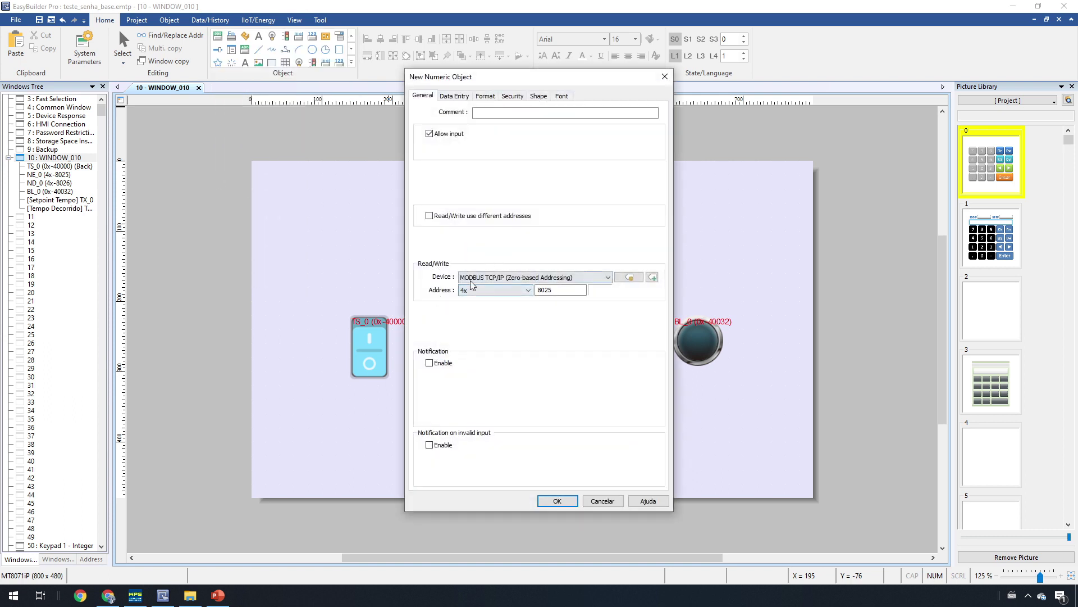
left_click(508, 278)
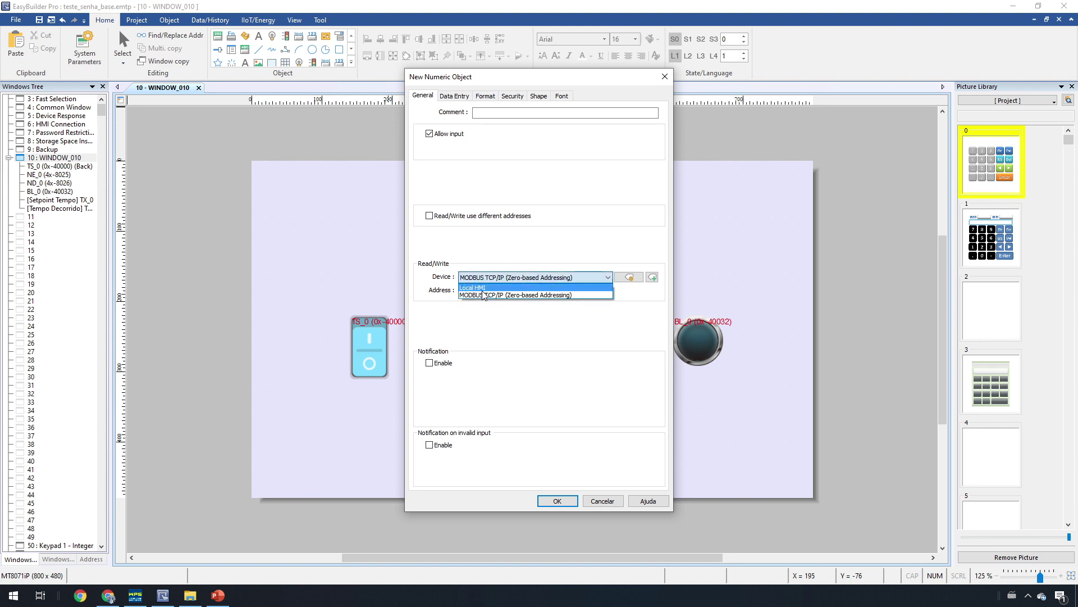
left_click(485, 289)
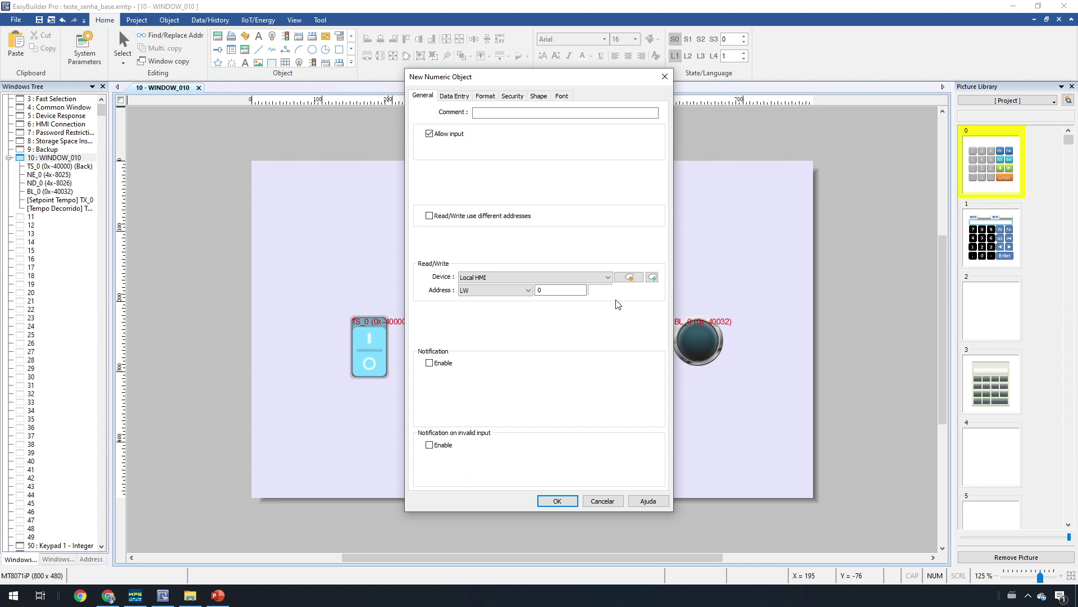
left_click(551, 290)
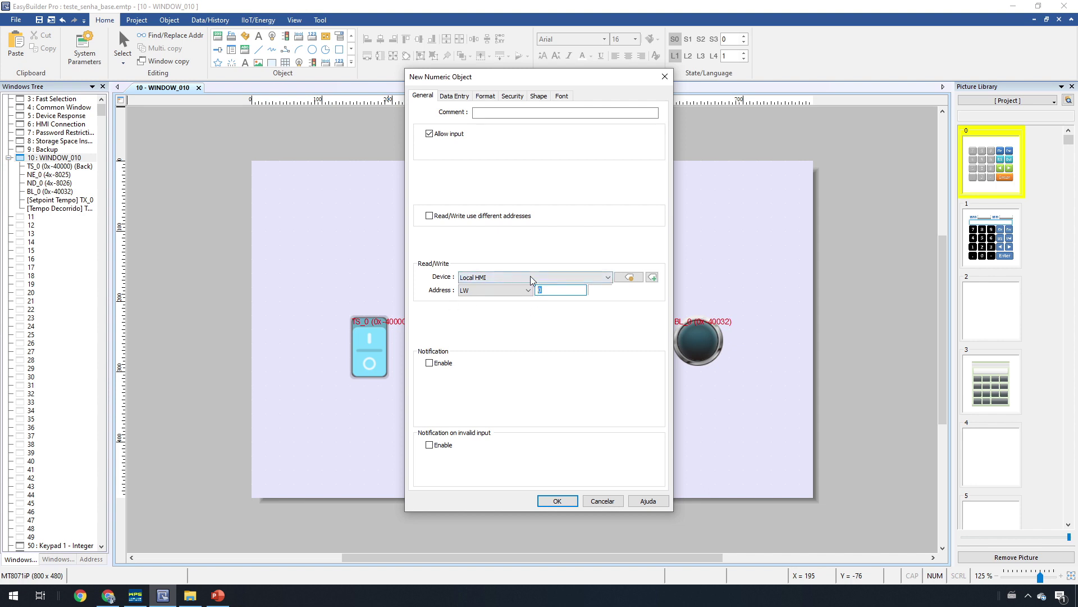
Step: Address the numeric object to system tag 'LW-9220 (32bit) : password', found by searching 'pass'
left_click(629, 278)
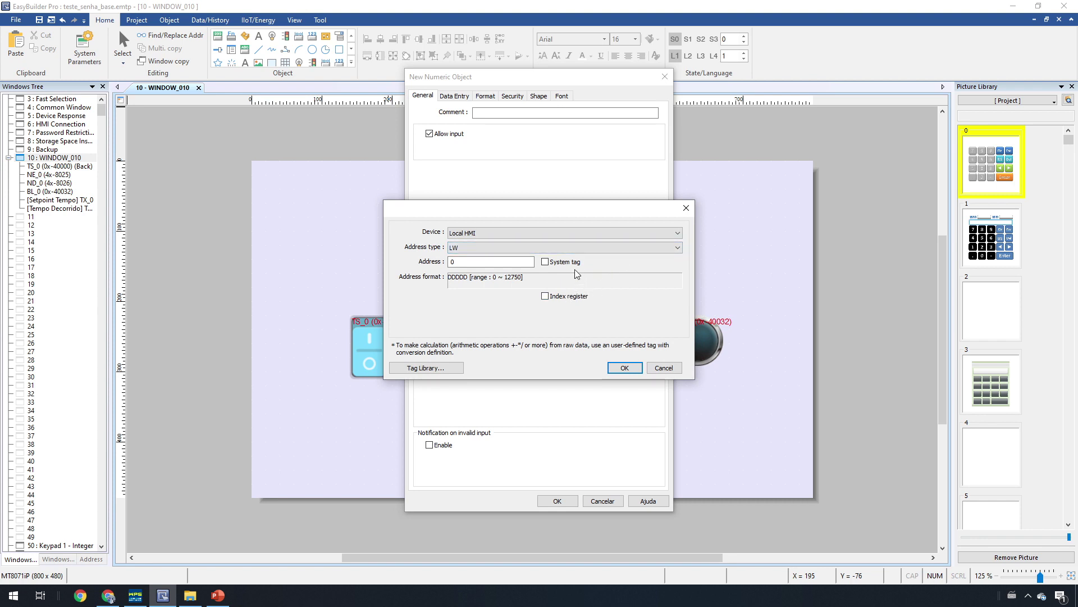
left_click(544, 261)
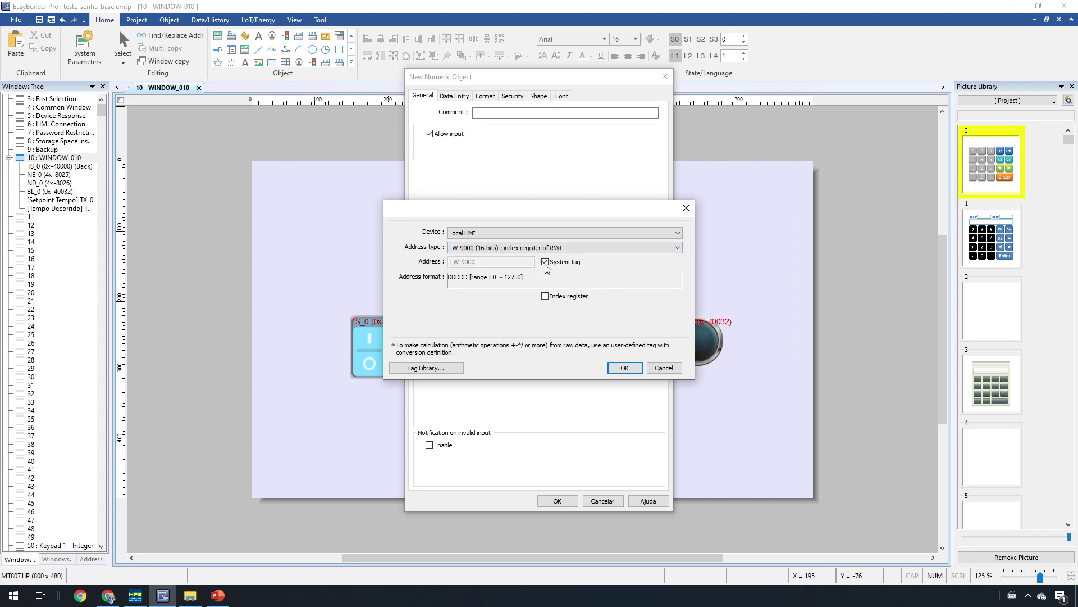
left_click(496, 247)
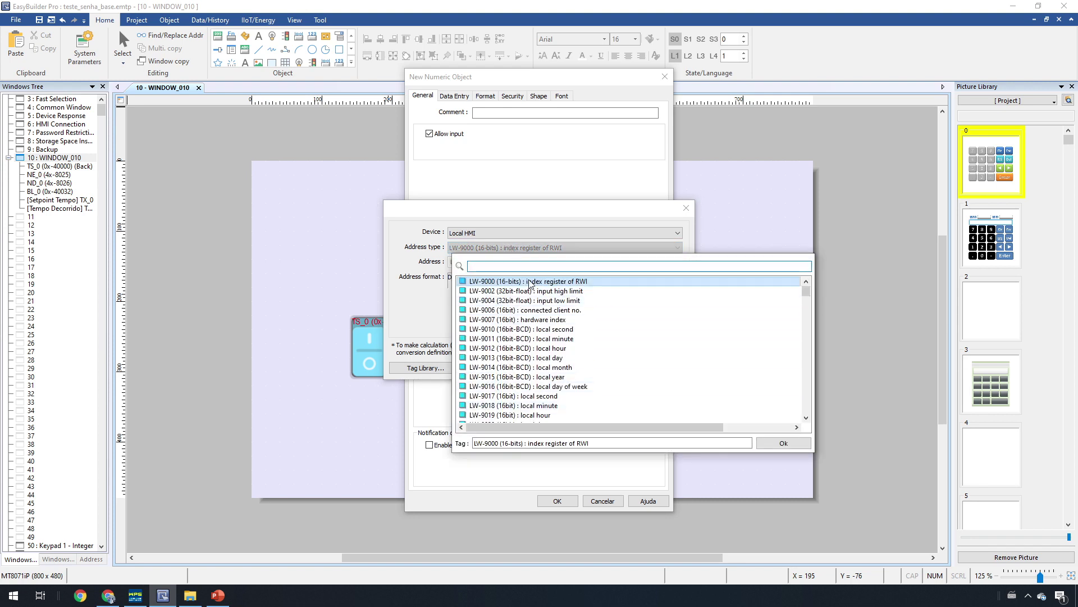
type("pass")
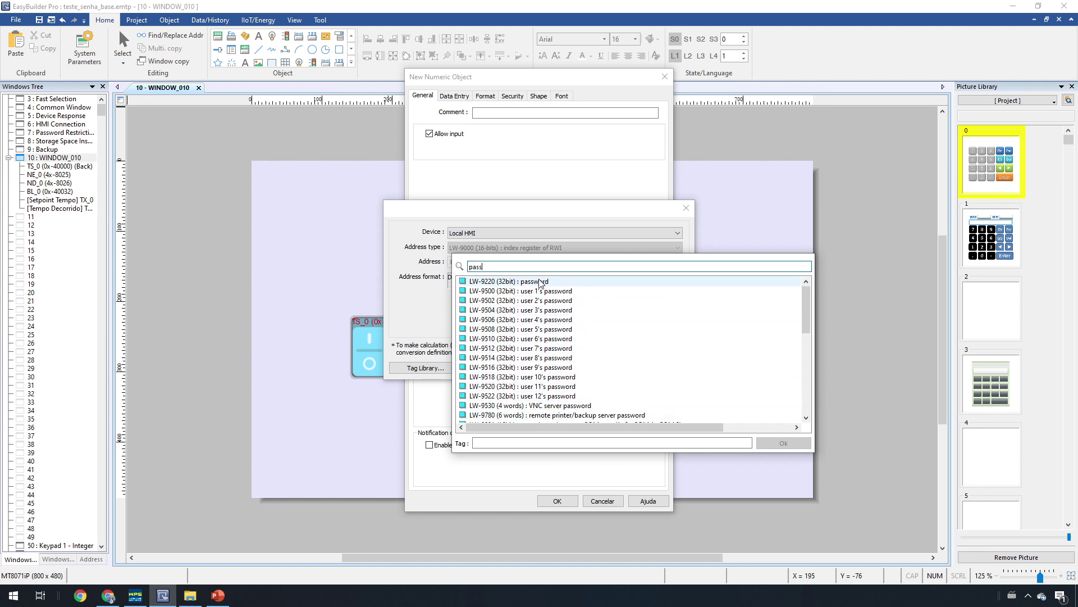
left_click(495, 282)
double_click(495, 282)
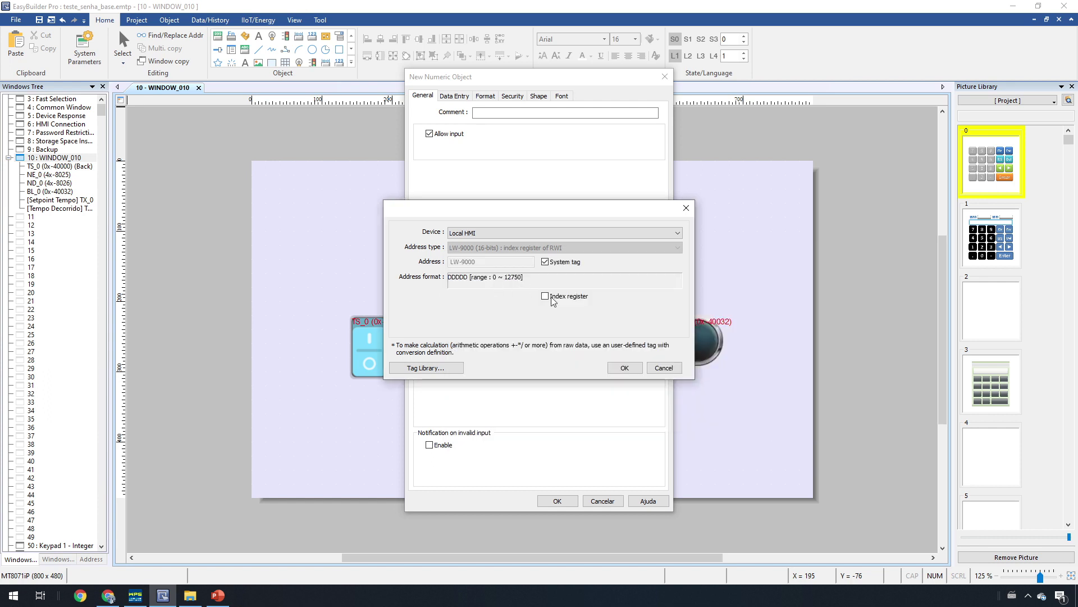
left_click(624, 367)
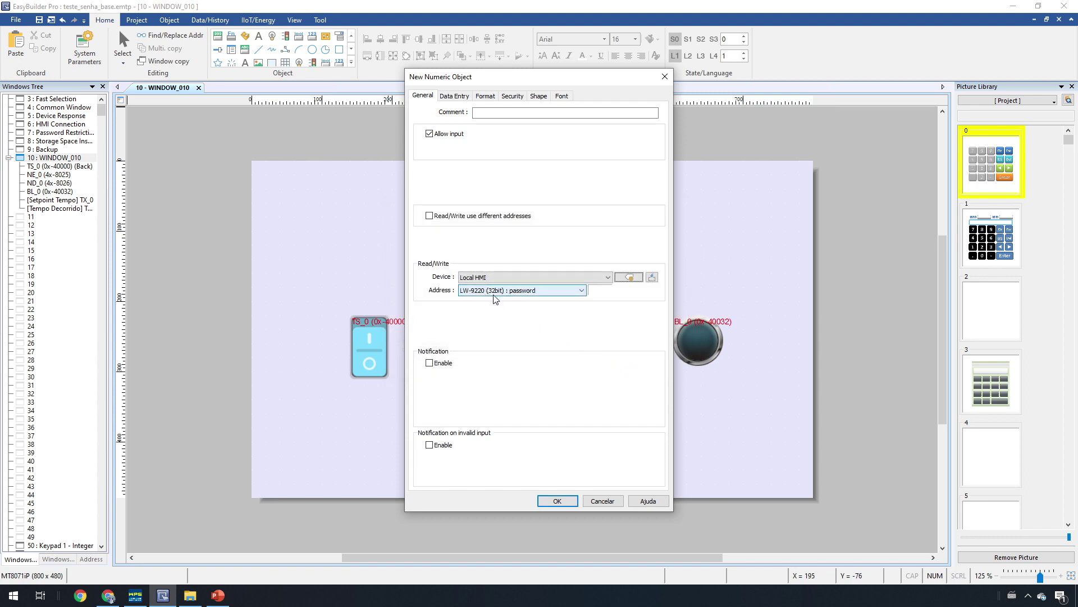
Step: Keep Mask on, set 5 digits left and 0 right of the decimal point, and place NE_1
left_click(487, 97)
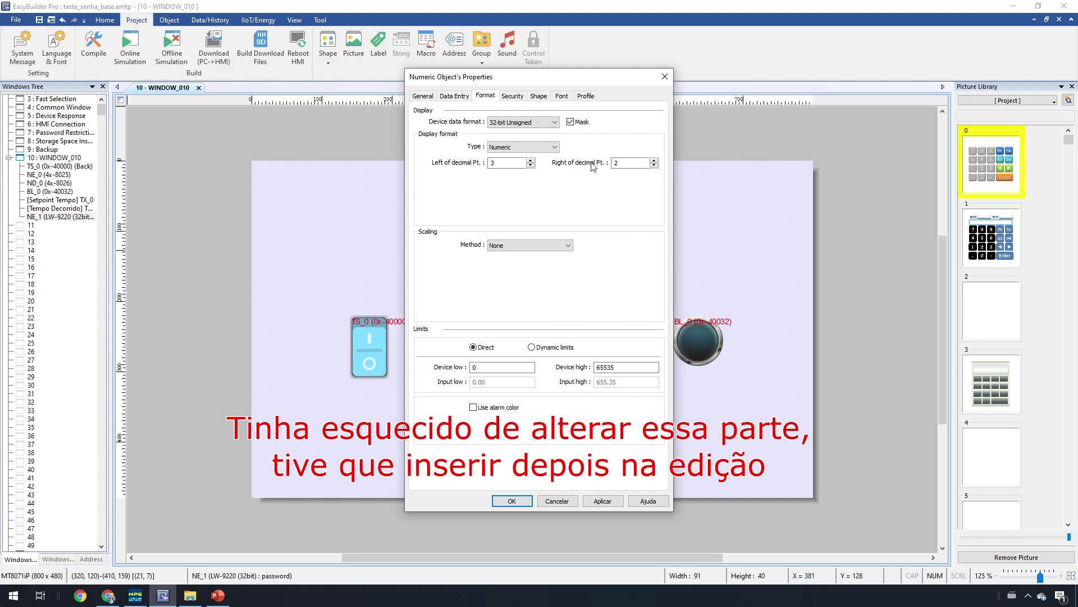
left_click(618, 163)
key("BackSpace")
type("0")
double_click(504, 163)
type("4")
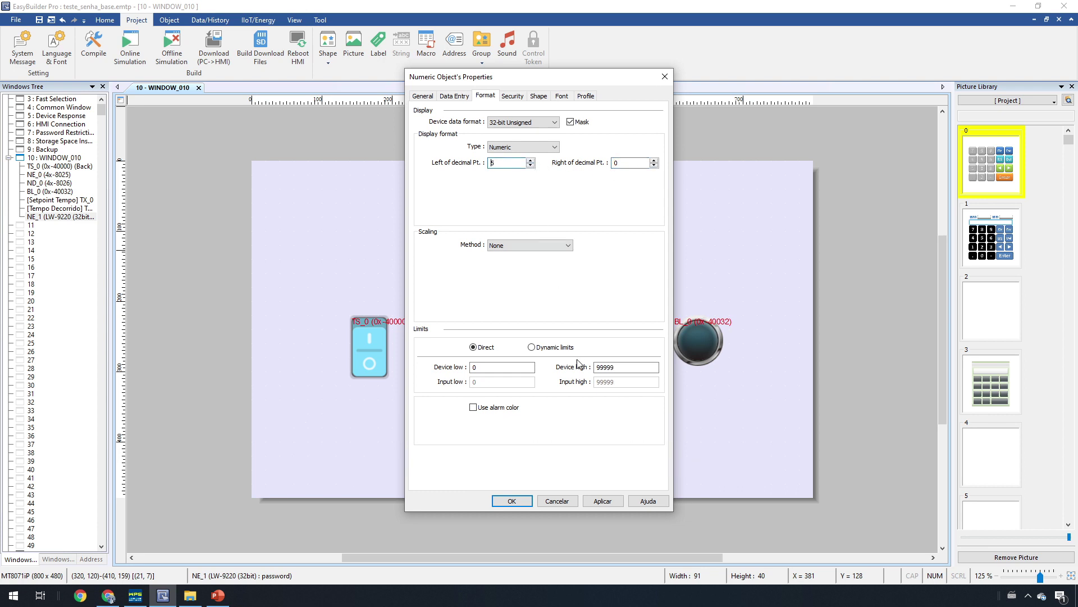
key("BackSpace")
type("5")
double_click(628, 163)
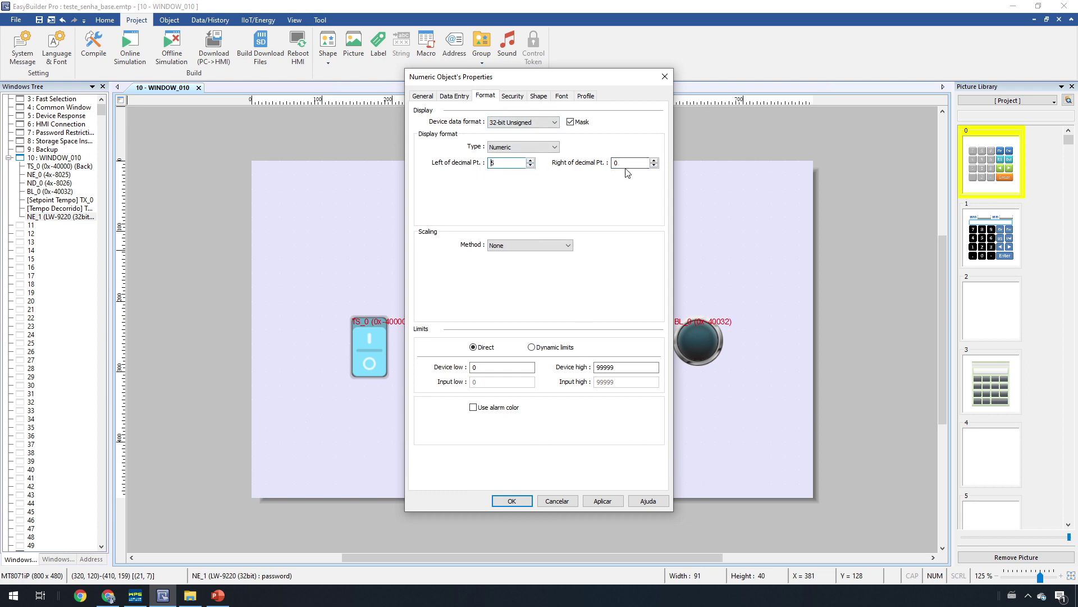
left_click(525, 502)
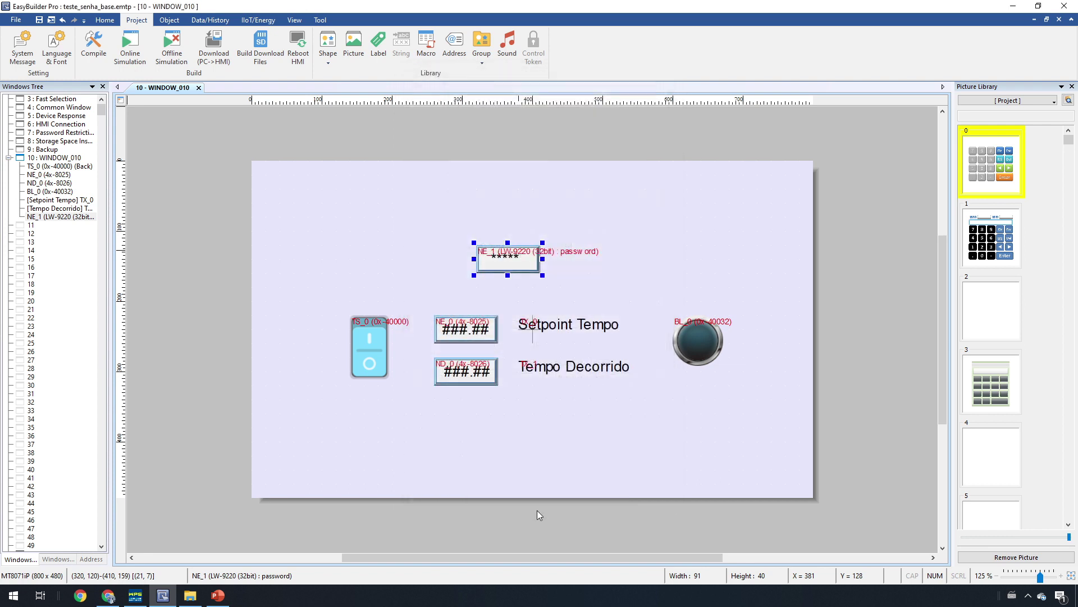
Step: Deselect everything on WINDOW_010 and start Online Simulation from the Project menu
left_click(572, 461)
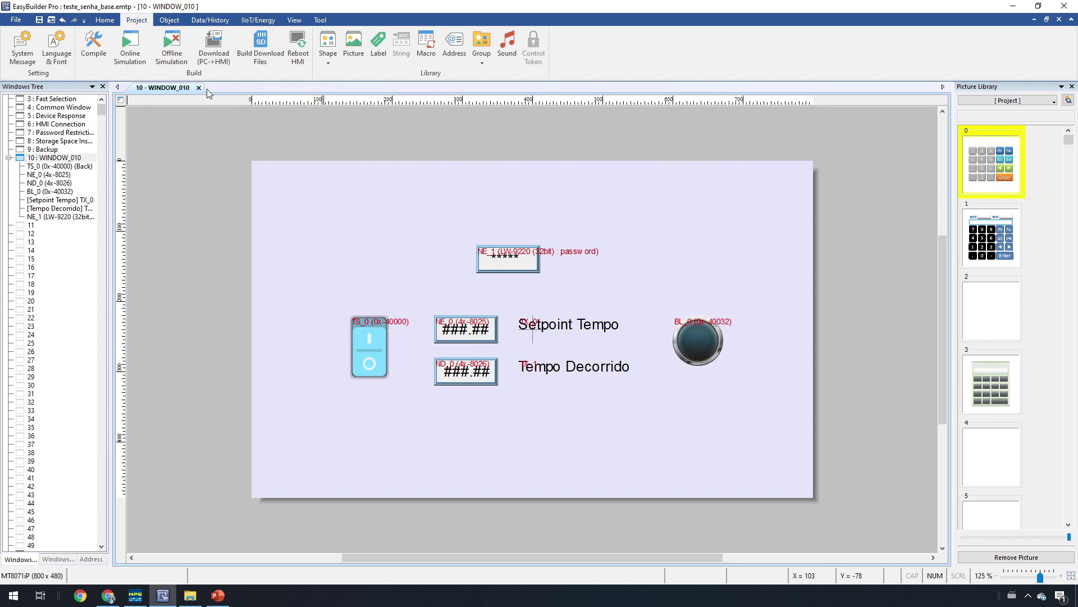
left_click(130, 48)
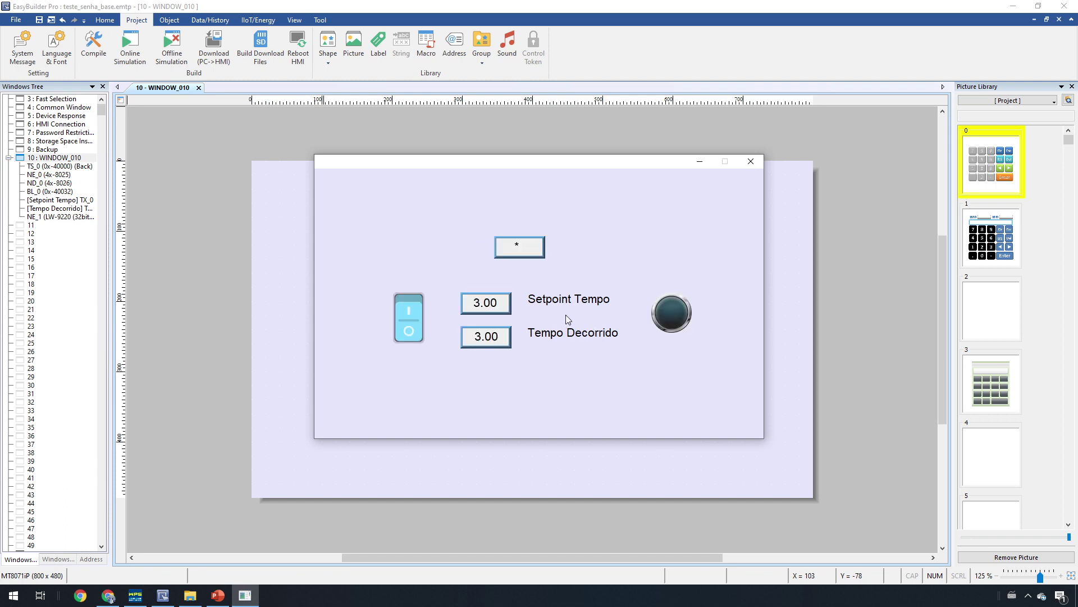
Step: Verify Setpoint Tempo shows Access Denied while locked, then enter the password in the masked field
left_click(489, 304)
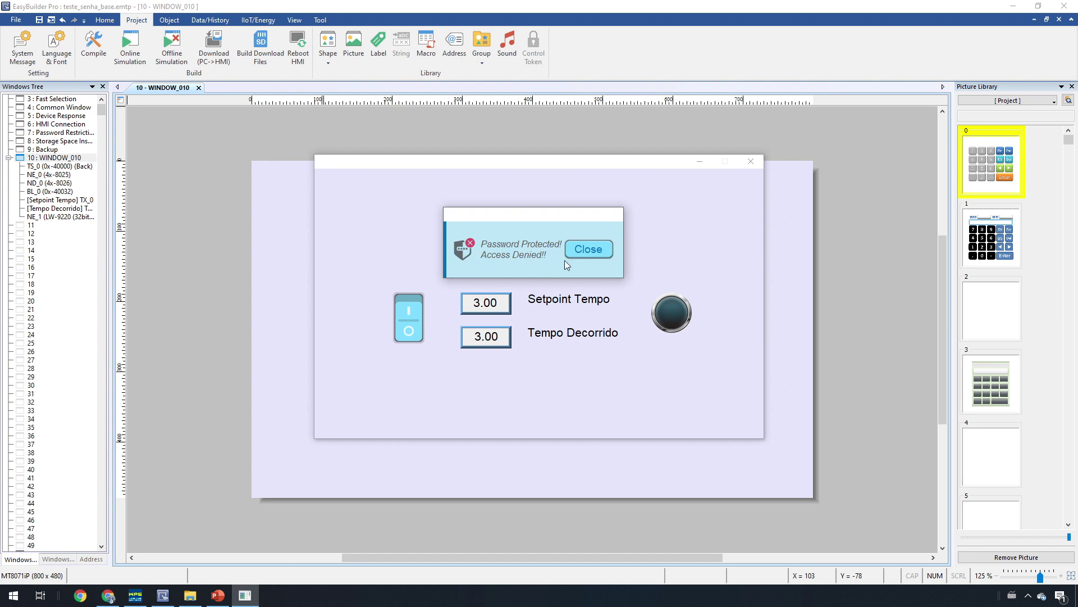
left_click(584, 247)
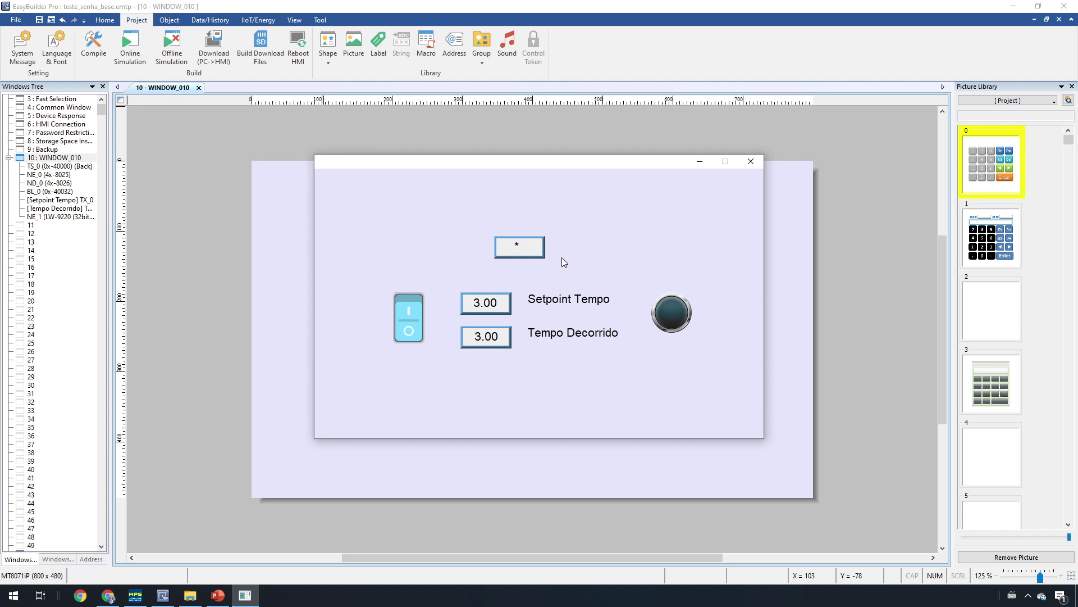
left_click(539, 254)
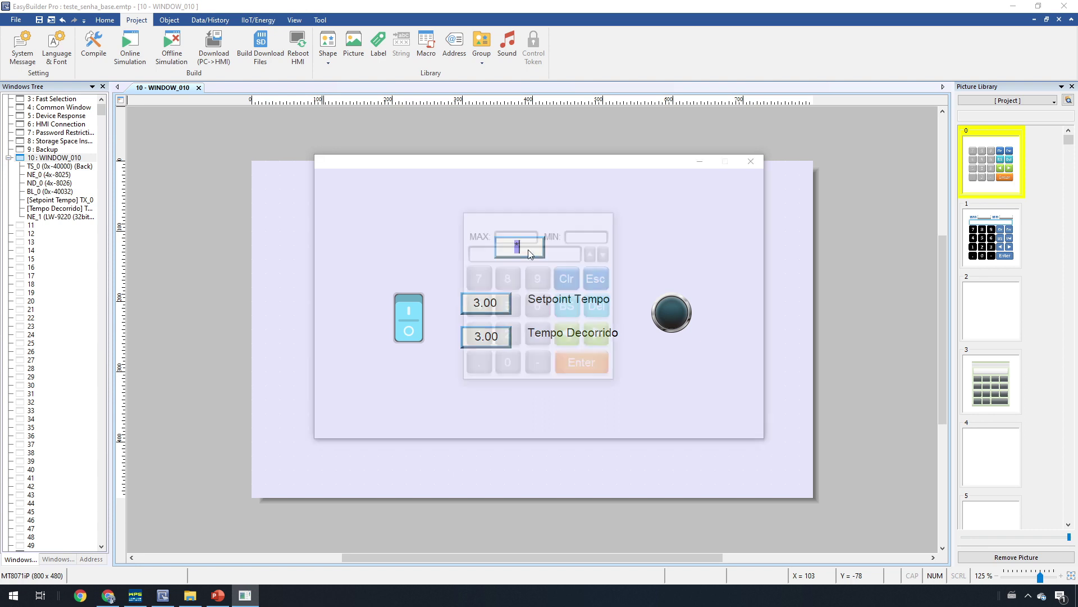
left_click(481, 306)
left_click(511, 309)
left_click(544, 308)
left_click(587, 368)
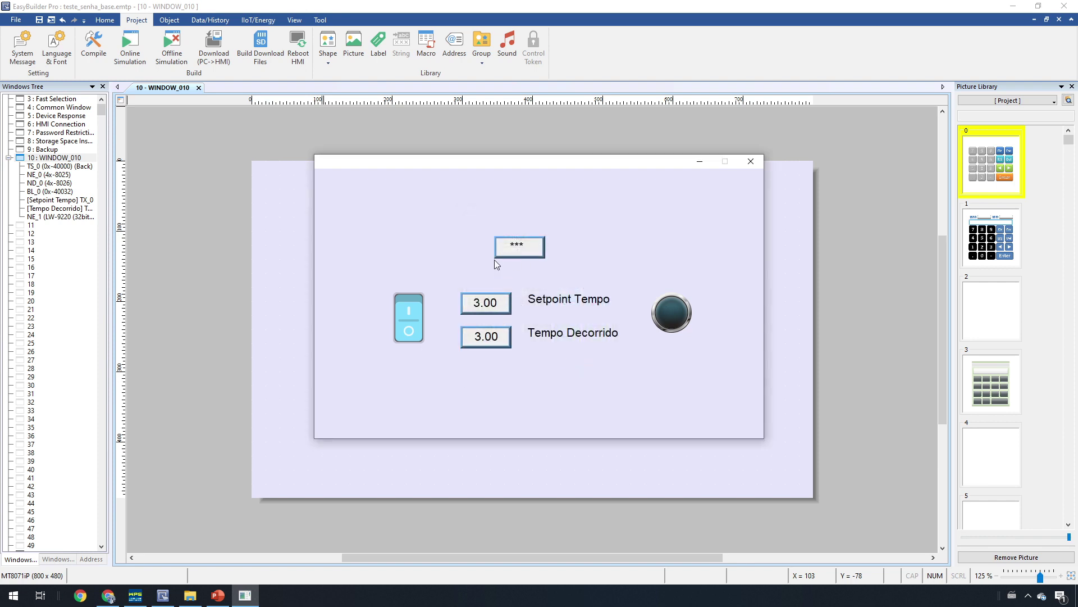
Step: Change Setpoint Tempo to 25 with the keypad
left_click(473, 306)
left_click(517, 306)
left_click(585, 366)
Step: Submit a wrong password and dismiss the Access Denied warning
left_click(517, 254)
left_click(509, 309)
left_click(607, 368)
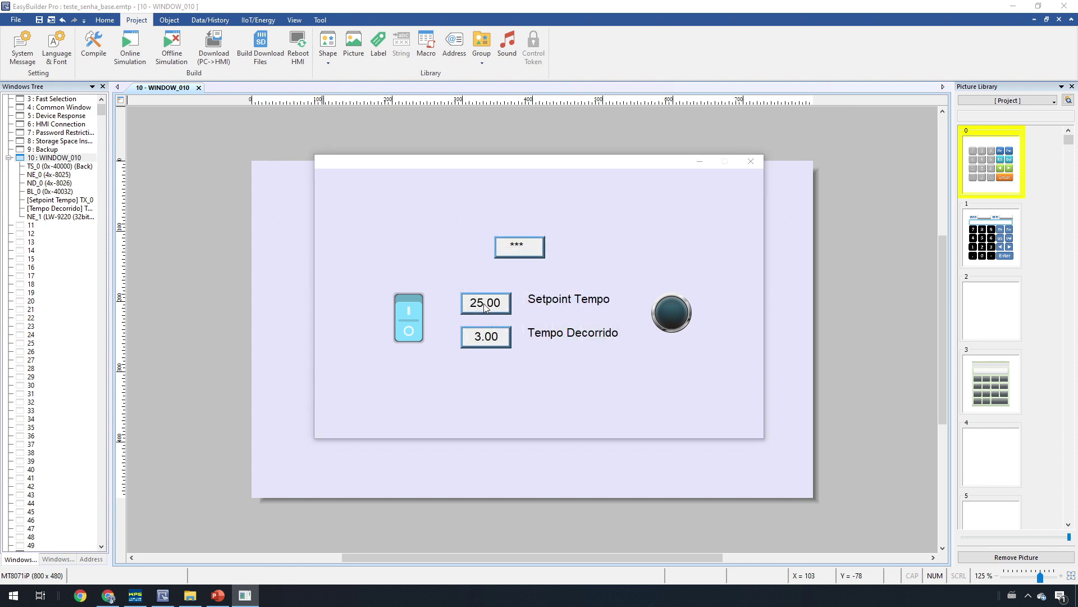
left_click(594, 303)
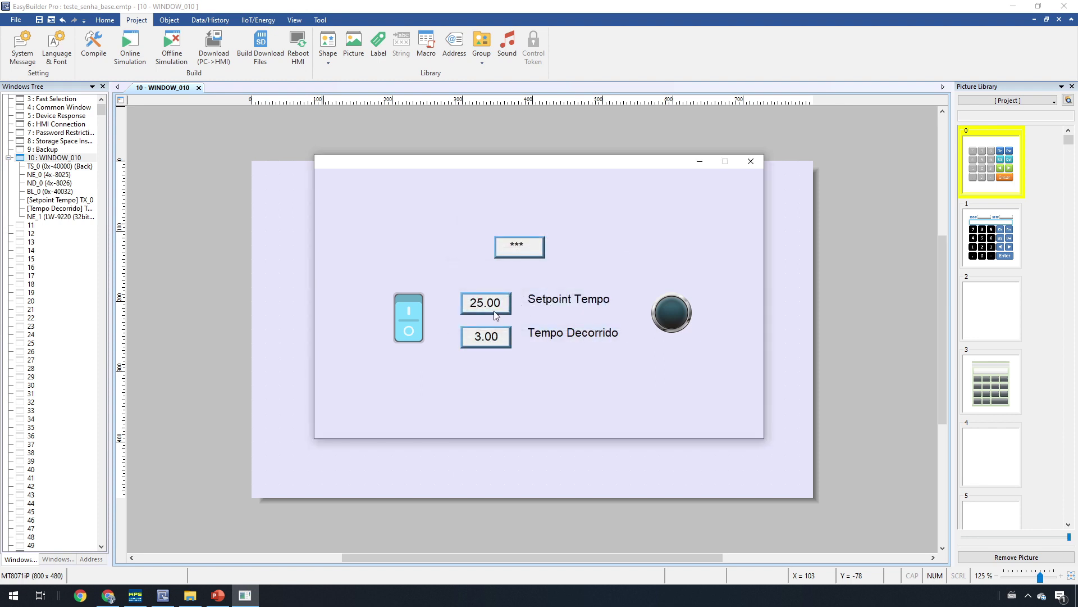
Step: Submit an empty password and dismiss the resulting Access Denied warning
left_click(534, 252)
left_click(517, 366)
left_click(575, 363)
left_click(593, 302)
Step: Re-enter the correct password in the masked password field
left_click(495, 248)
left_click(487, 304)
left_click(517, 304)
left_click(538, 306)
left_click(577, 362)
Step: Set Setpoint Tempo to 5 via the keypad, then recheck the password field
left_click(502, 305)
left_click(513, 304)
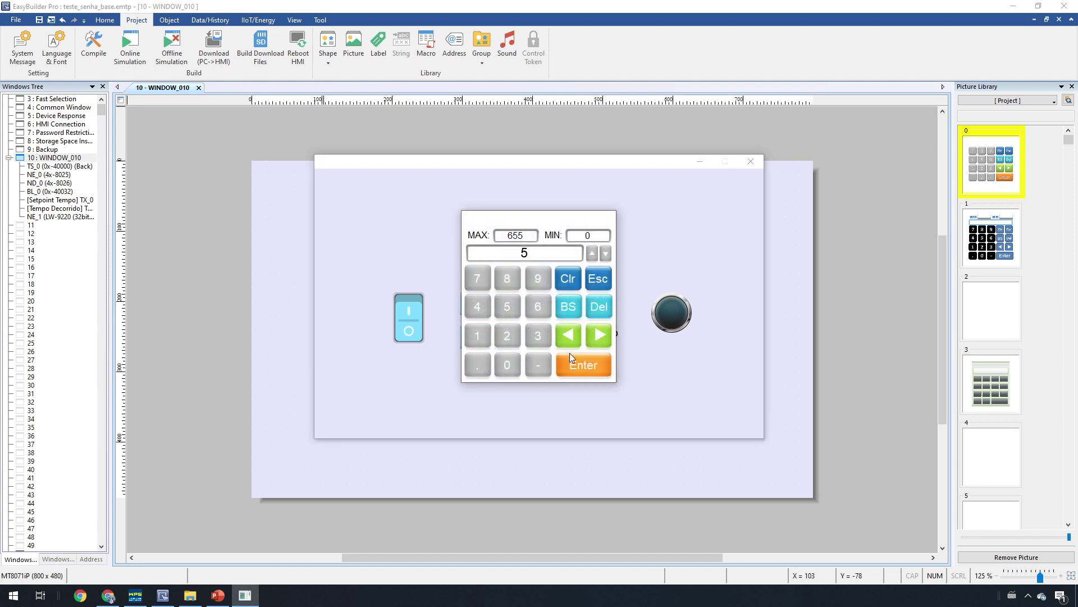
left_click(589, 365)
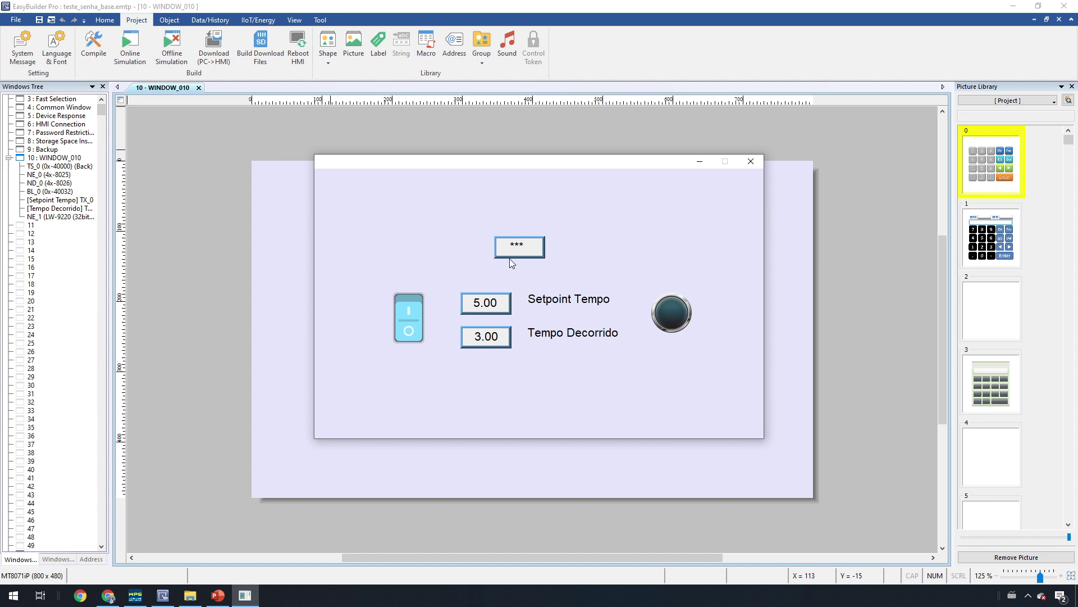
left_click(524, 254)
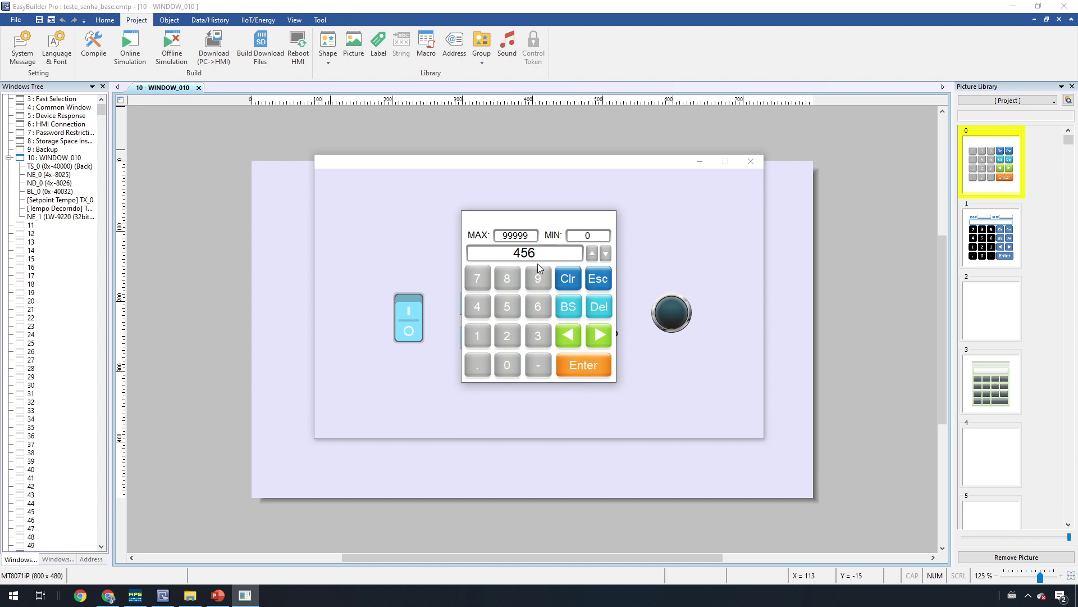
left_click(588, 369)
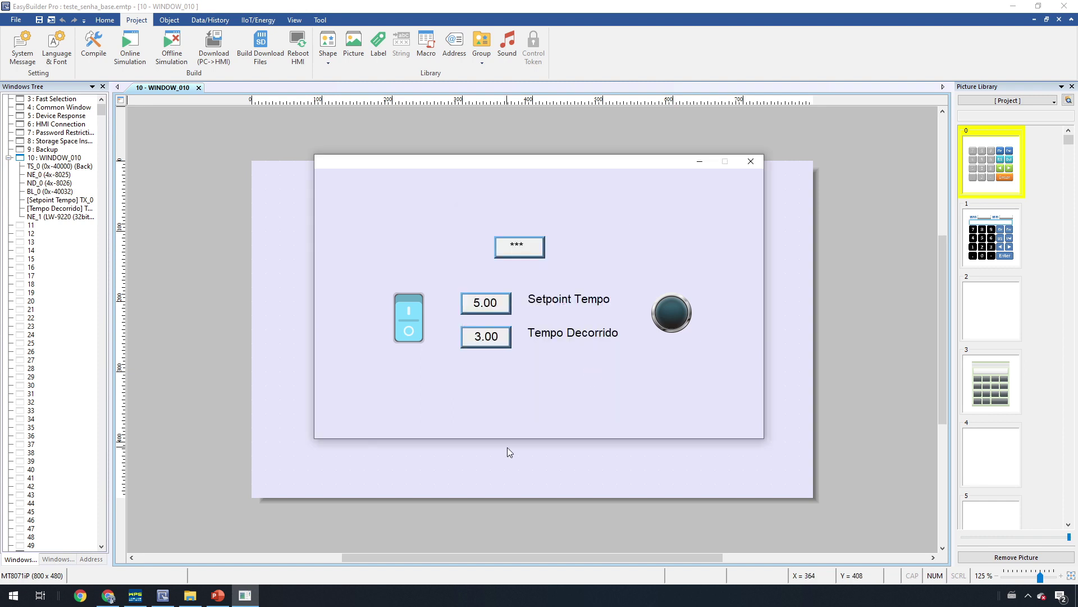